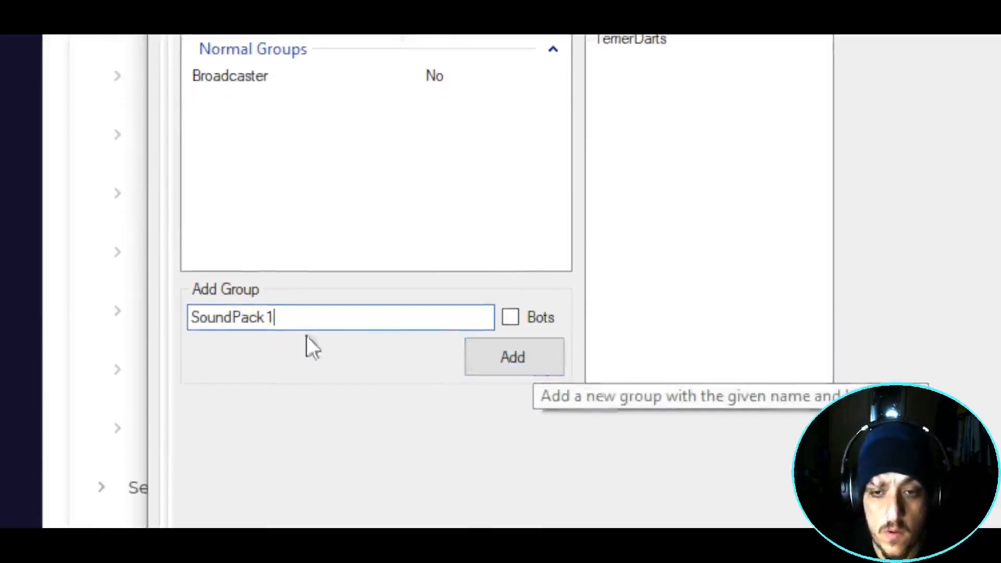
- Add a user group named SoundPack 1 under Normal Groups, next to Broadcaster
click(509, 351)
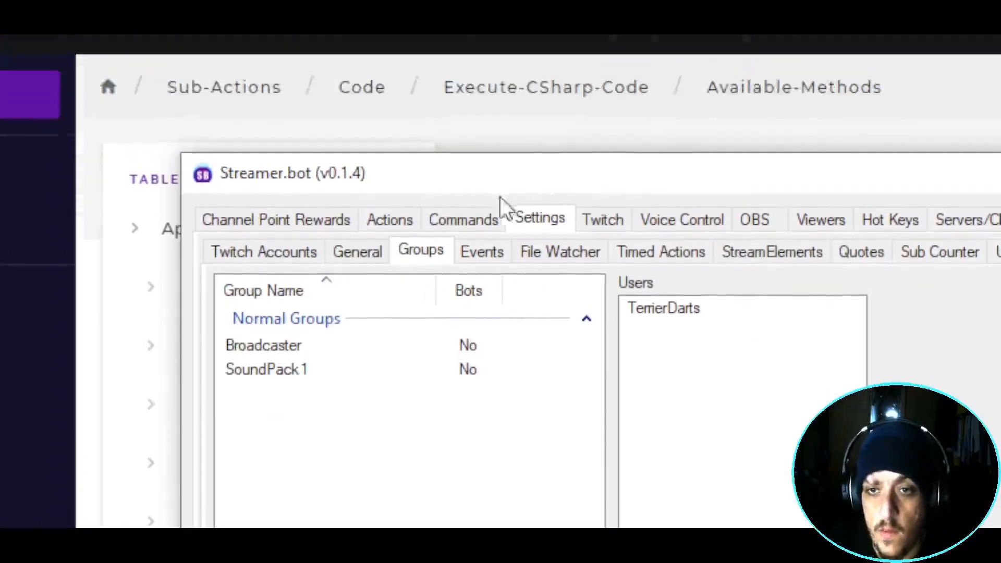
- Add a Buy Soundpack 1 channel point reward with a prompt and a cost of 250
click(321, 224)
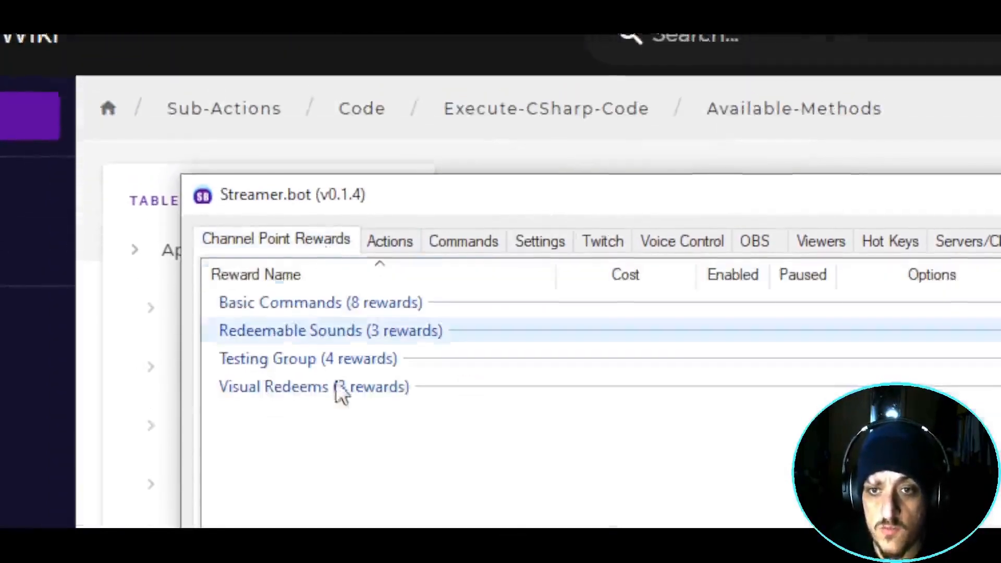
right_click(371, 483)
click(433, 499)
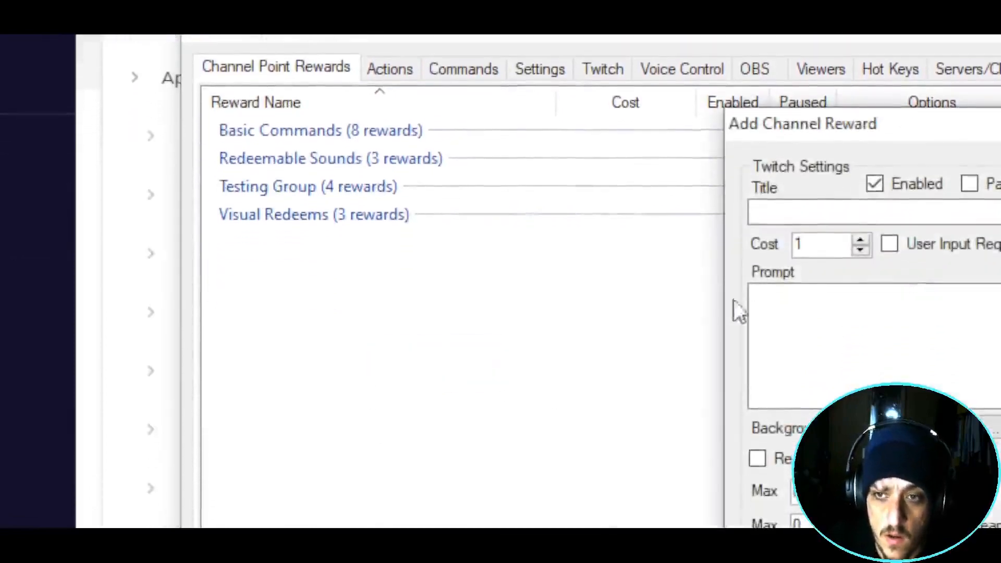
click(780, 213)
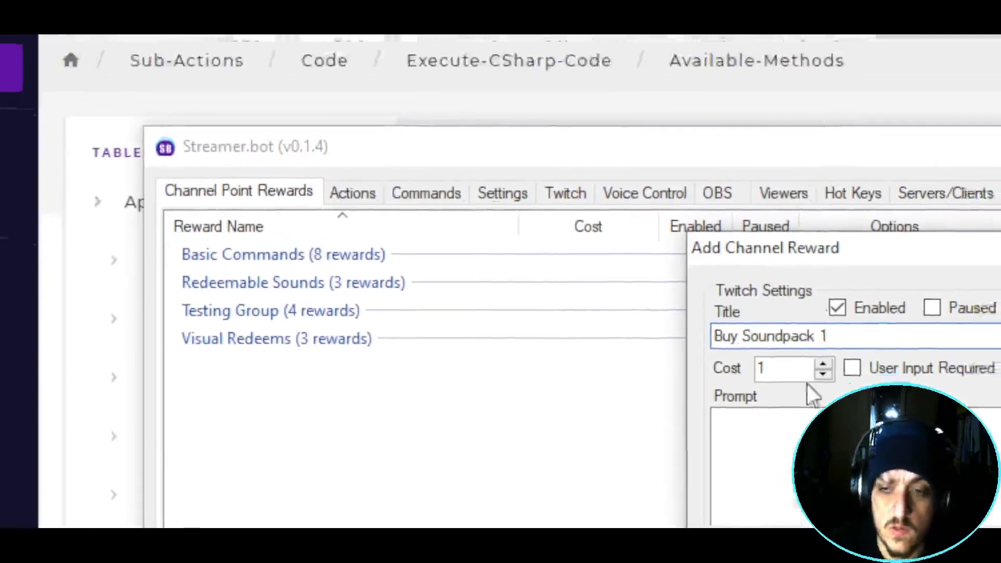
click(828, 409)
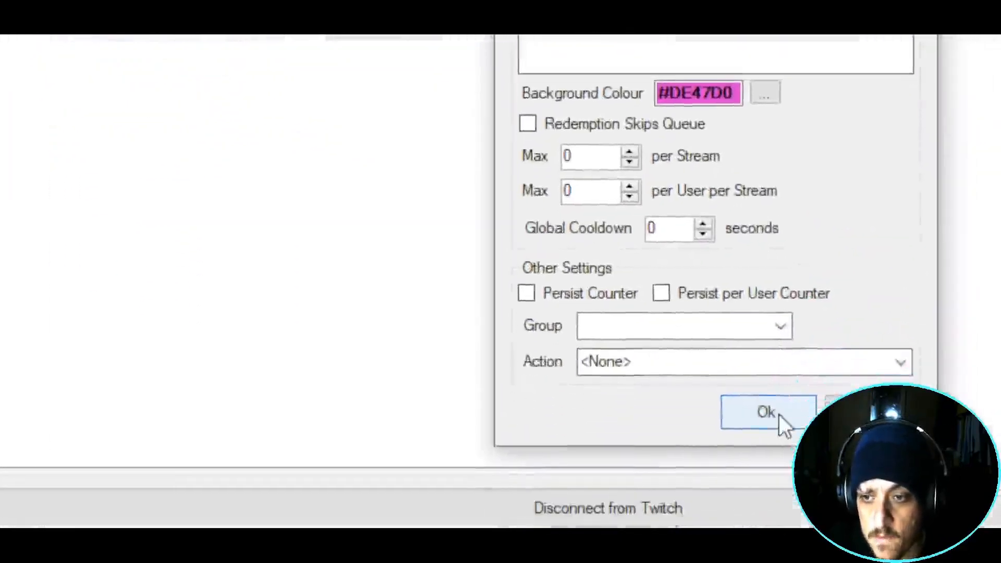
click(779, 415)
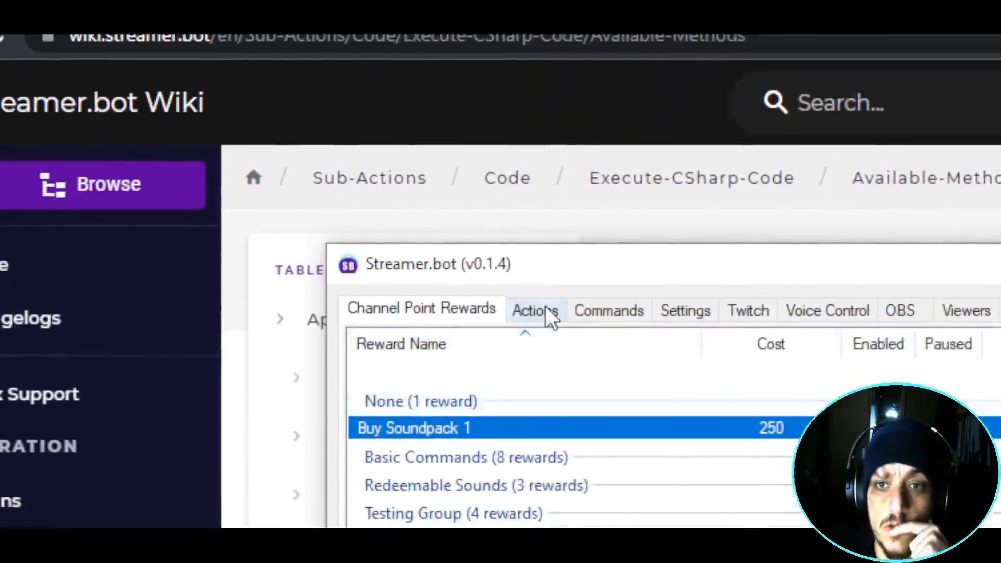
- Create an enabled action named Buy Pack 1 in a new Soundpack action group
click(542, 311)
scroll(516, 297, down, 5)
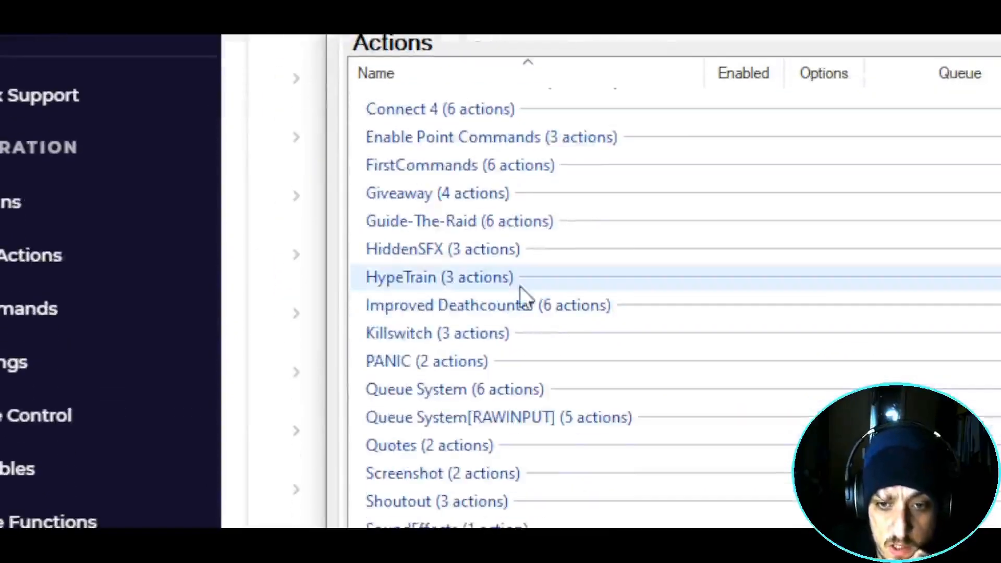
scroll(574, 219, up, 6)
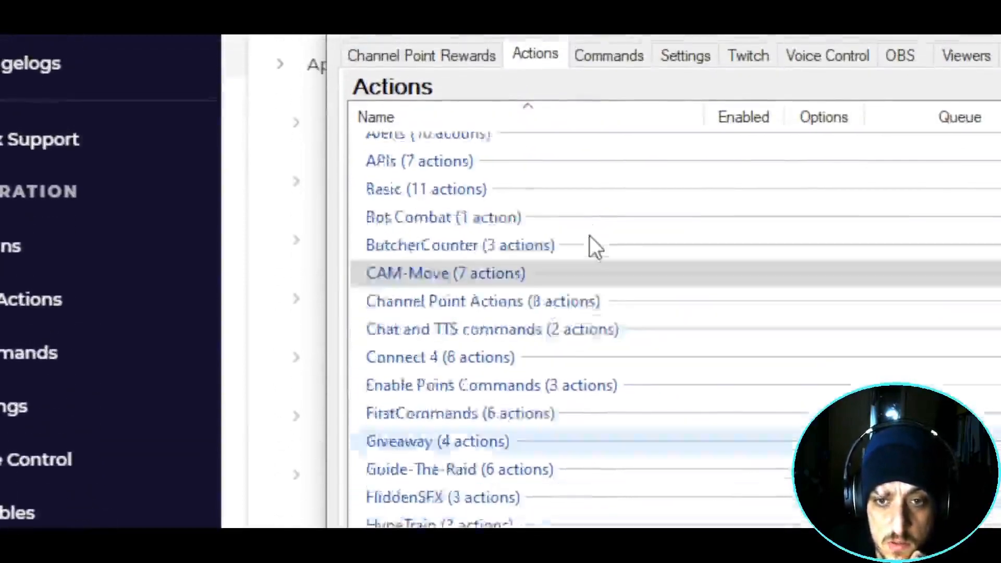
scroll(591, 188, up, 1)
scroll(591, 188, down, 4)
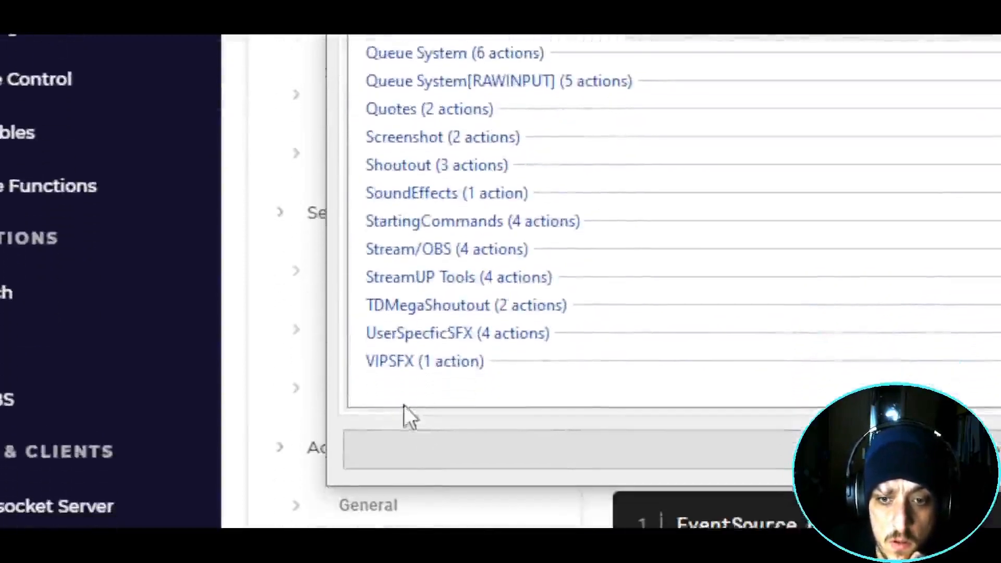
right_click(405, 360)
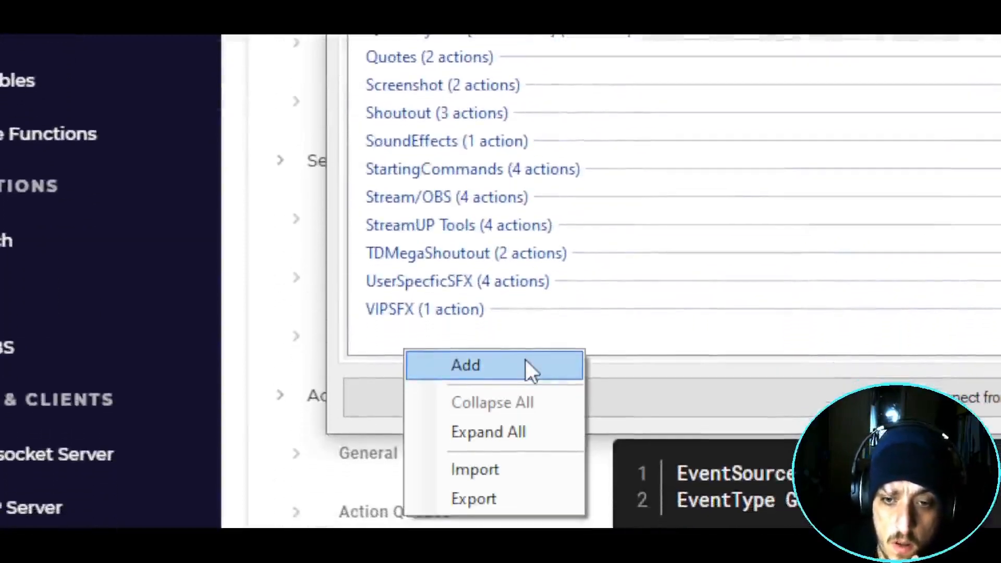
click(526, 360)
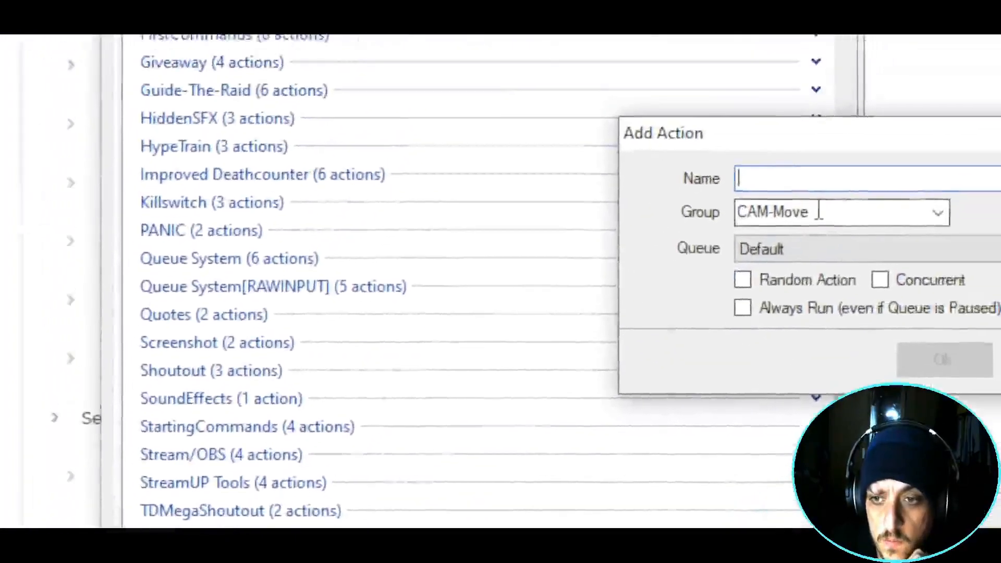
click(819, 213)
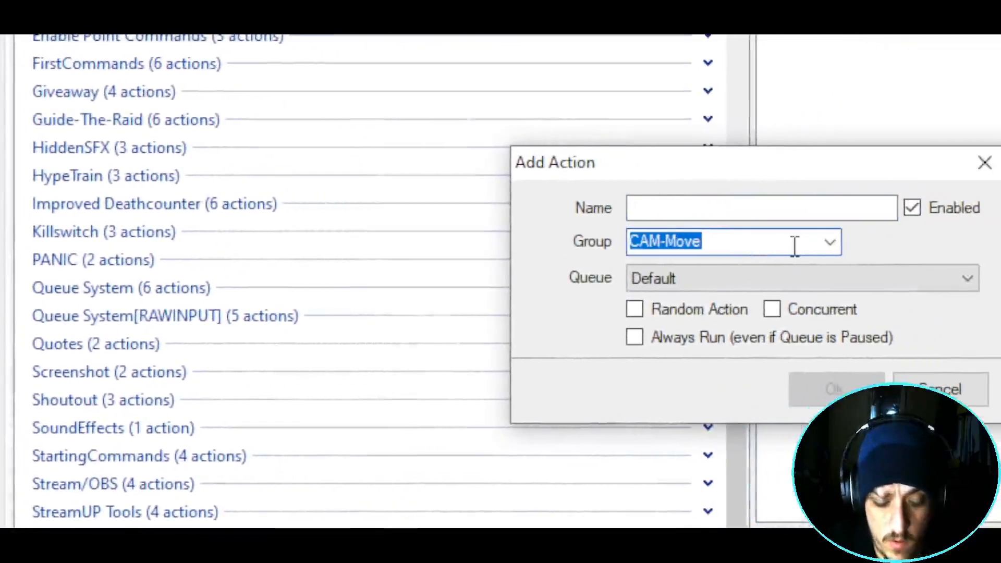
text(Soundpack)
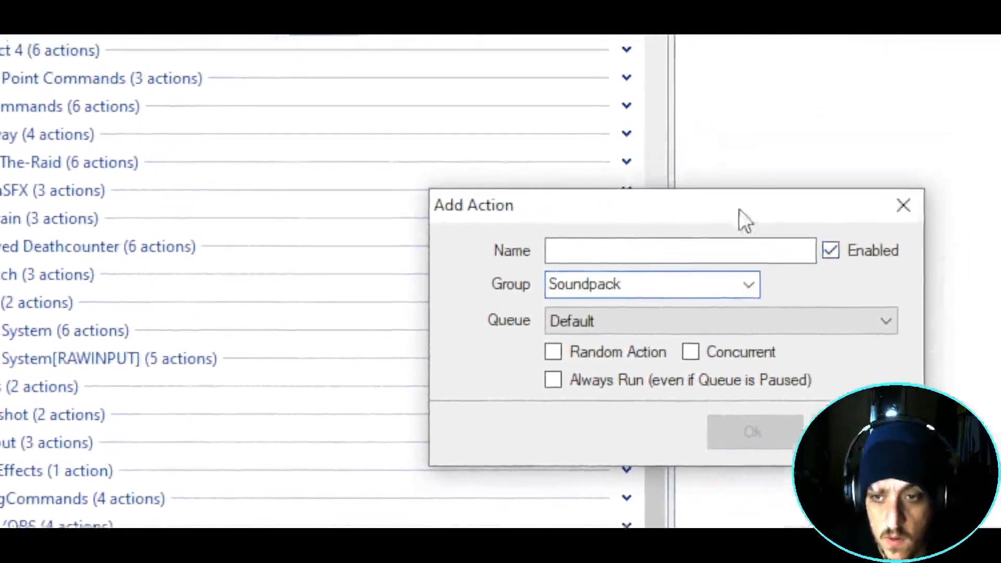
click(764, 206)
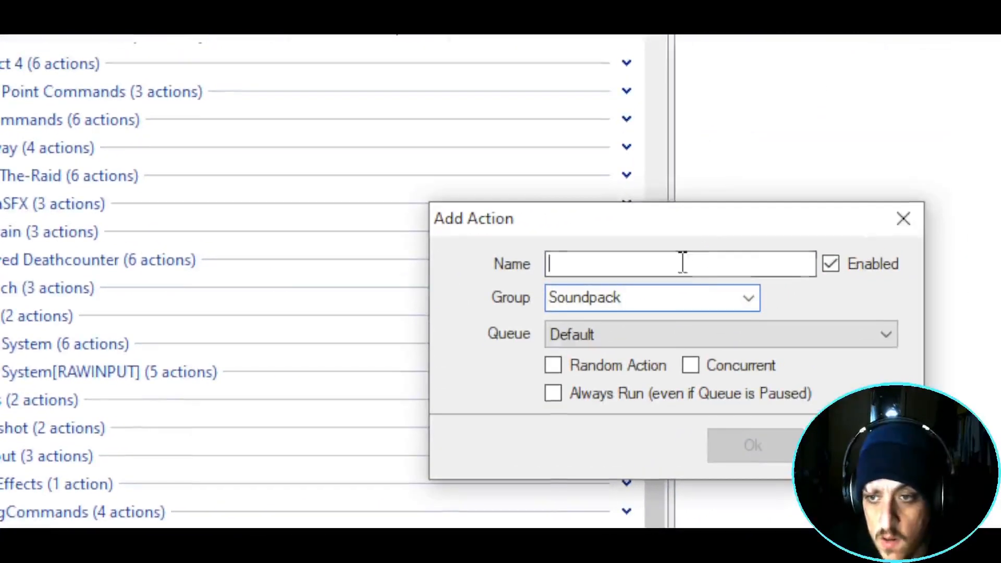
text(Buy Pack 1)
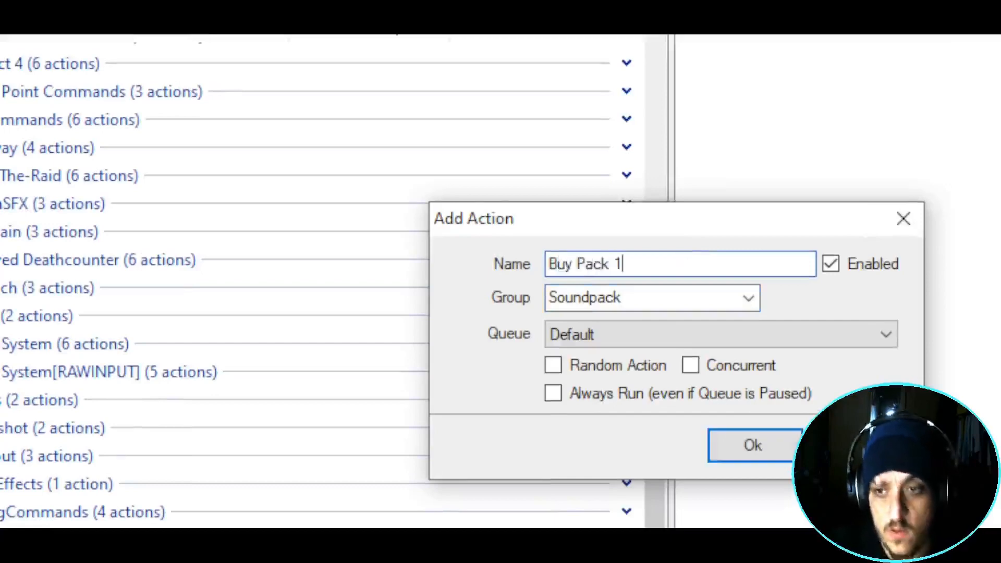
click(719, 452)
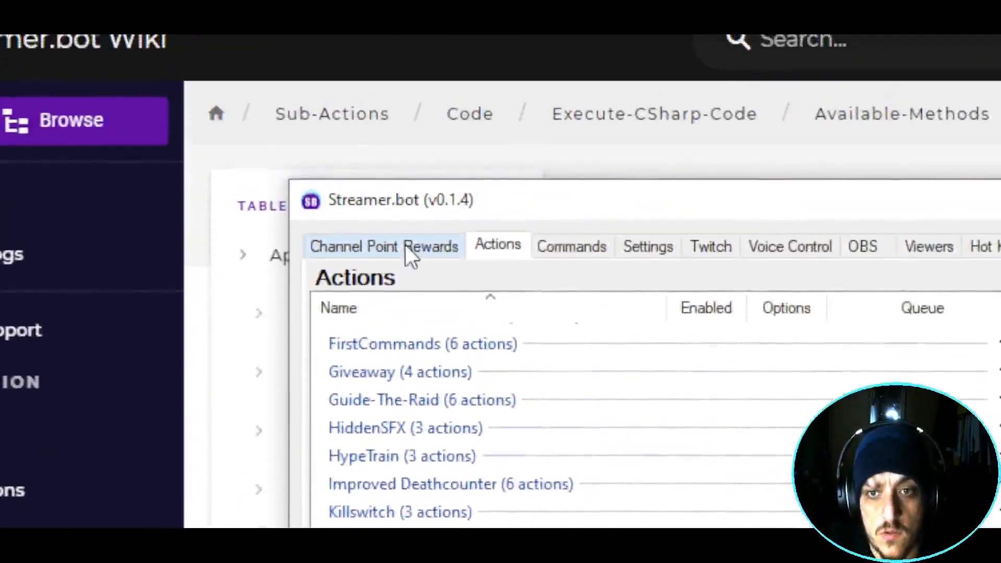
click(409, 257)
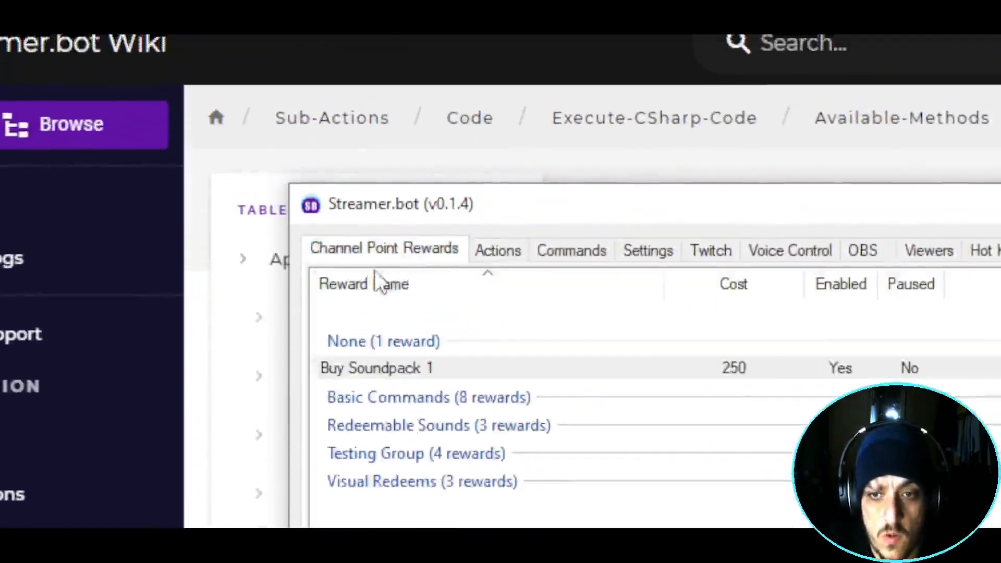
- Attach the Buy Pack 1 action to the Buy Soundpack 1 reward and save it
right_click(578, 370)
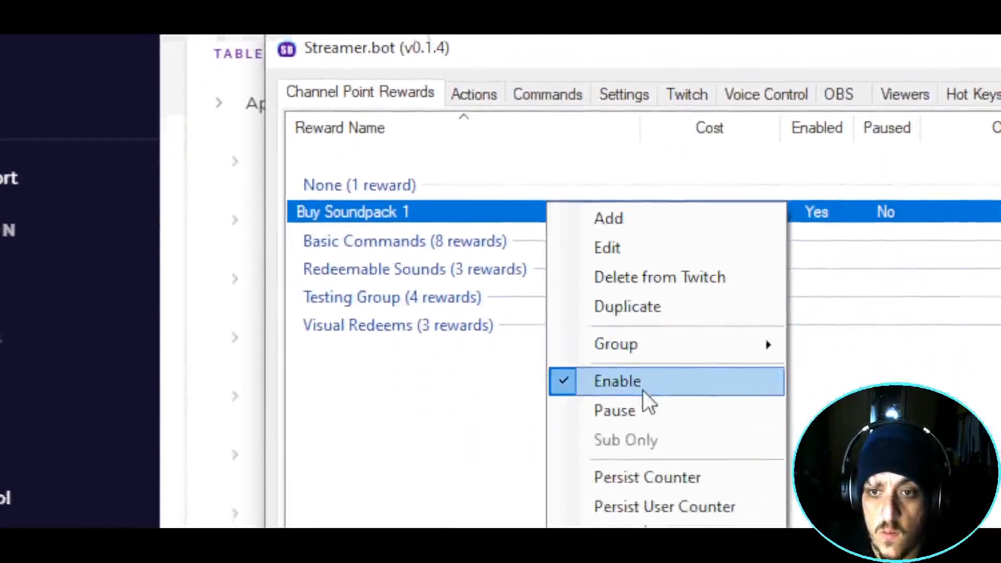
click(622, 255)
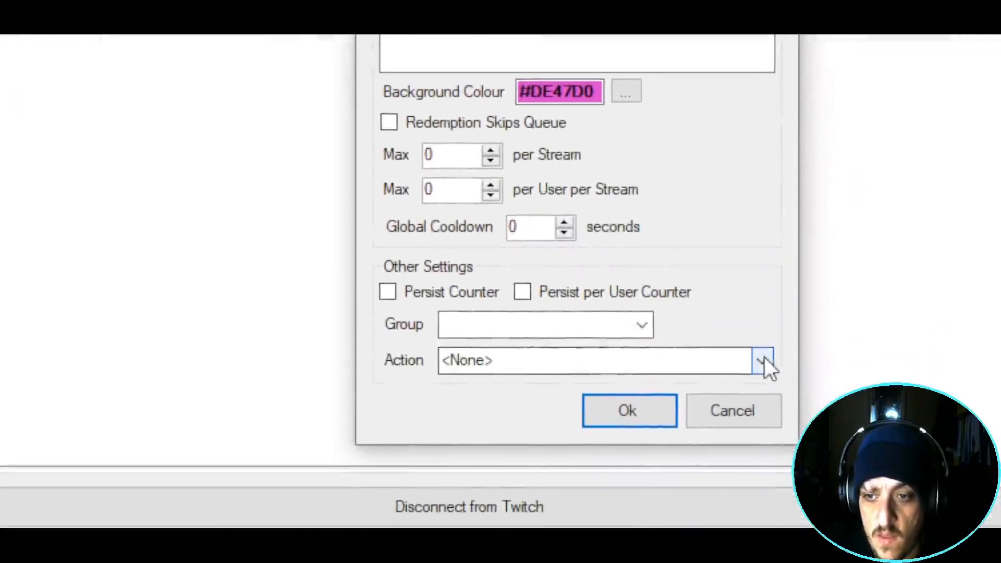
click(763, 360)
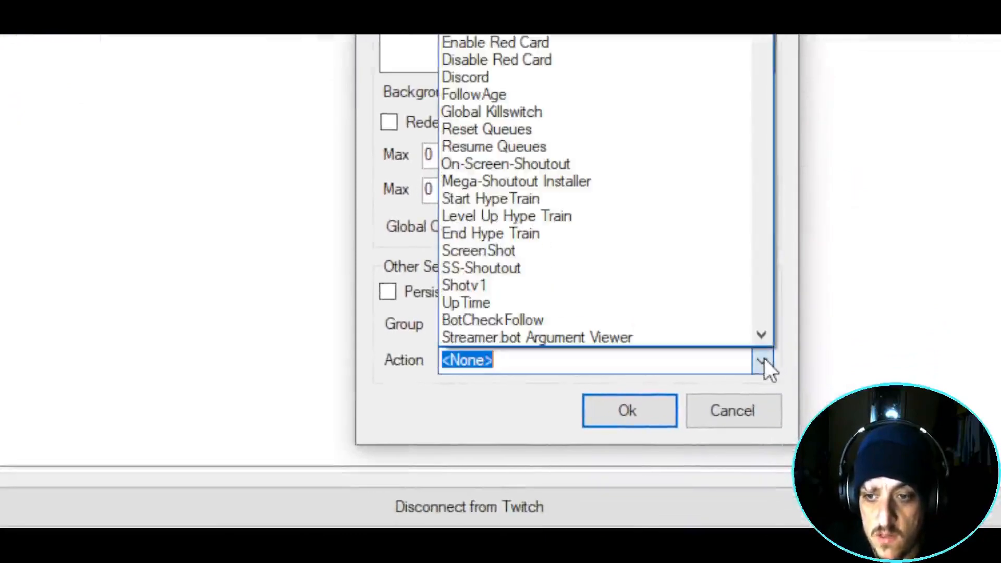
text(baba is You)
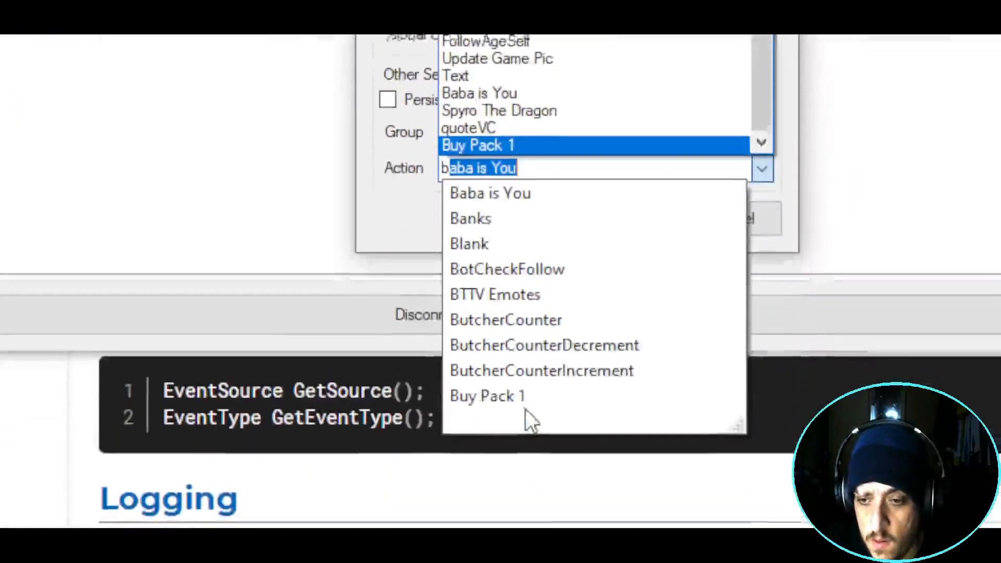
key(Return)
click(611, 221)
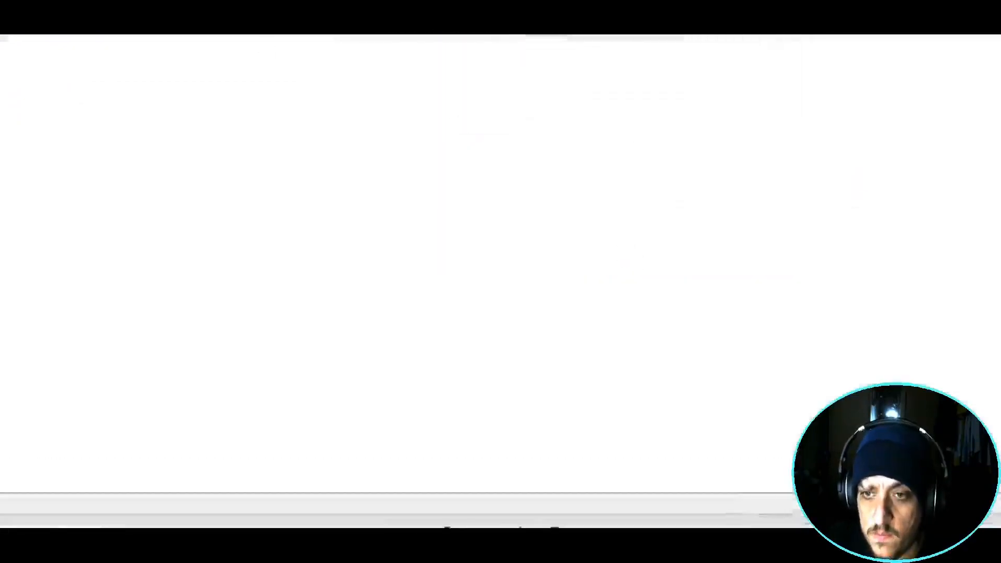
double_click(858, 243)
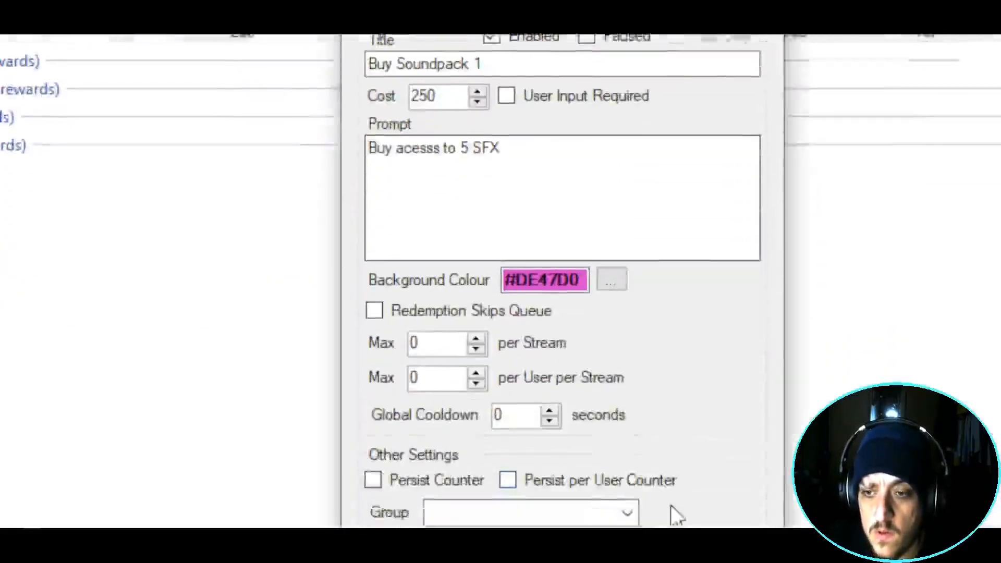
click(748, 402)
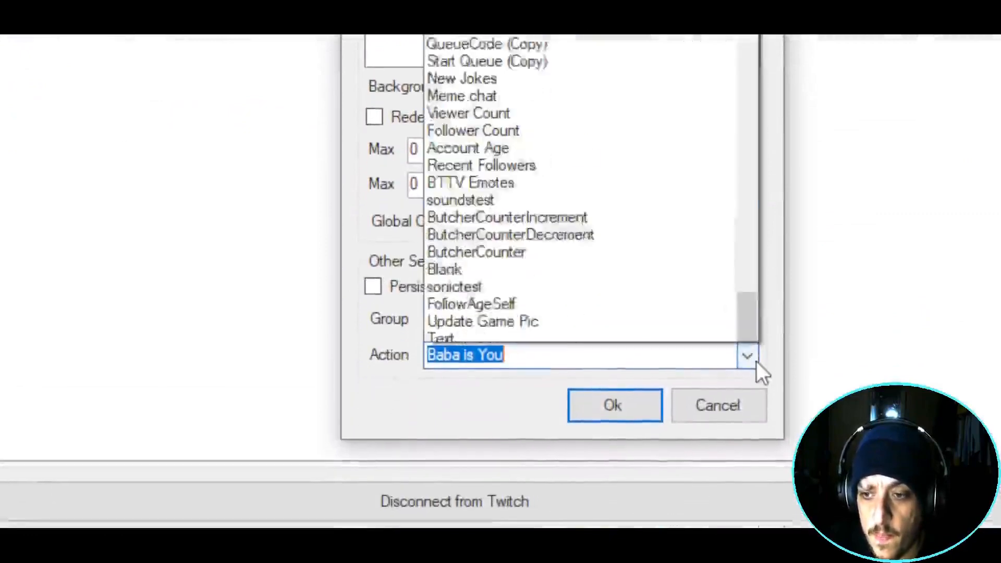
scroll(734, 245, down, 2)
click(512, 347)
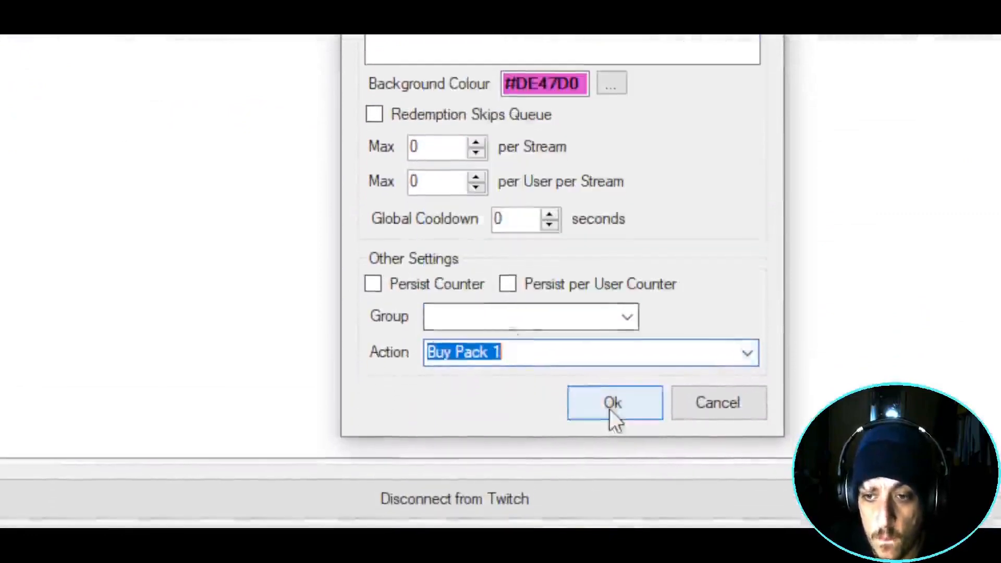
click(614, 420)
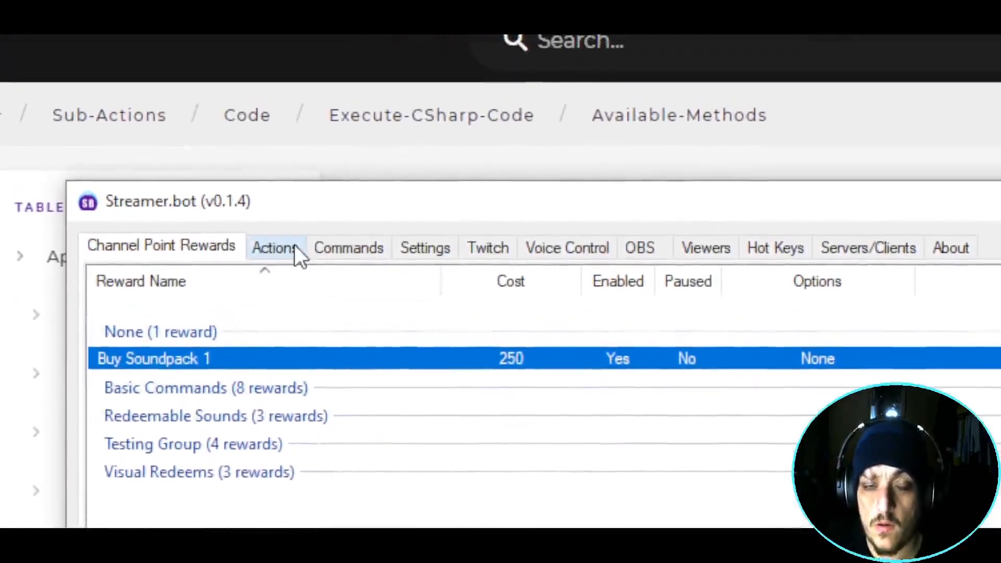
- Give Buy Pack 1 a Twitch Get User Info for Target sub-action, taking info from the redeemer
click(295, 250)
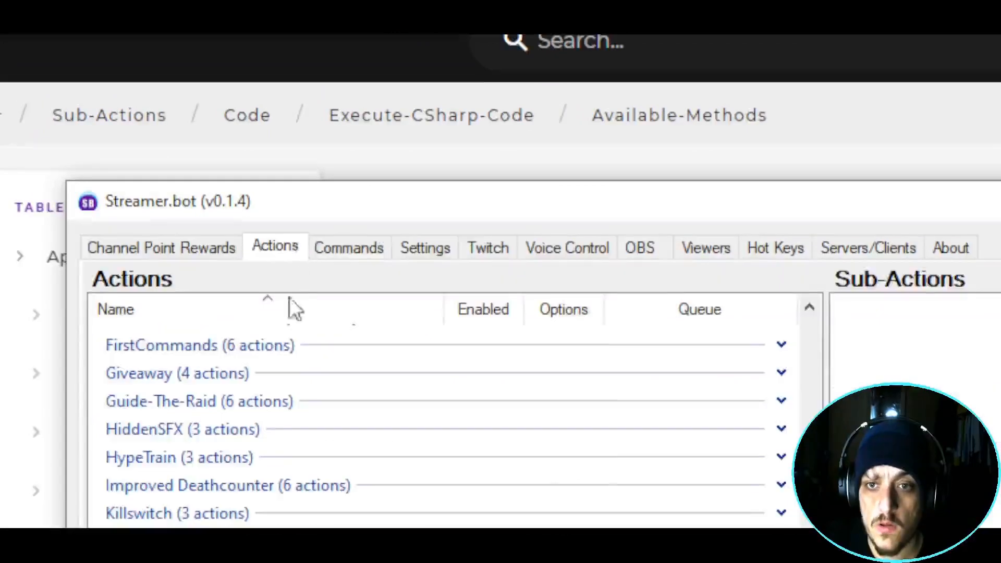
click(207, 395)
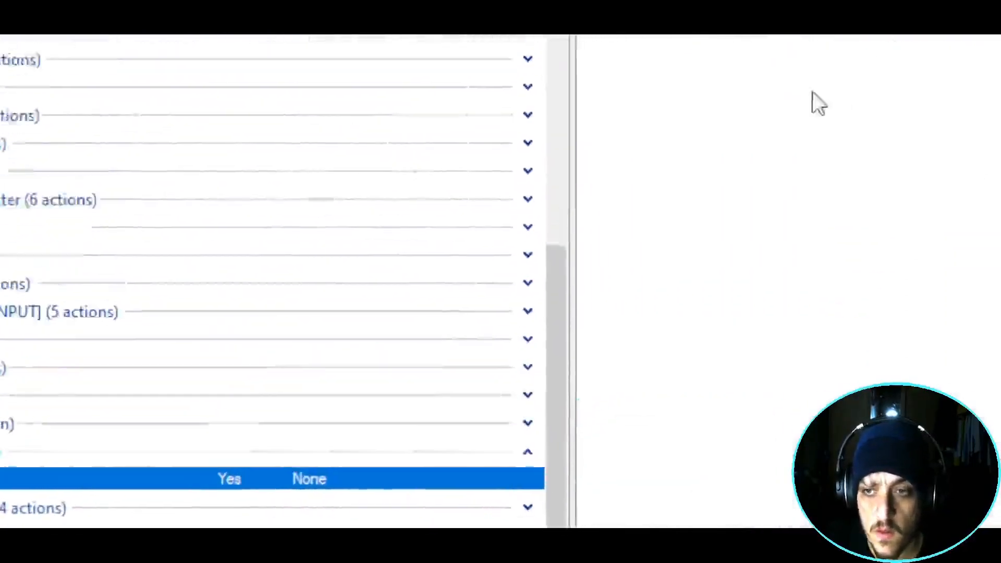
right_click(729, 243)
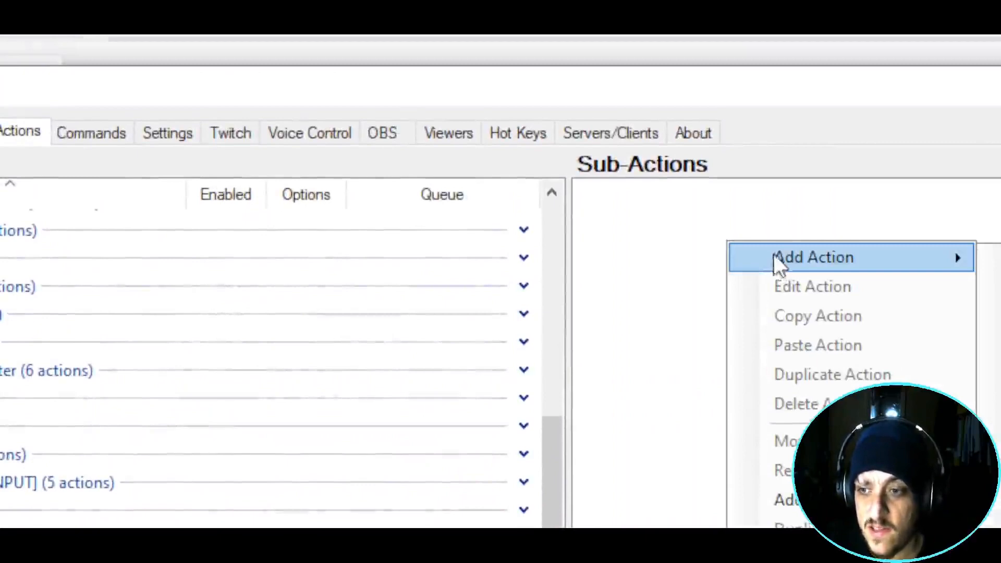
mouse_move(774, 257)
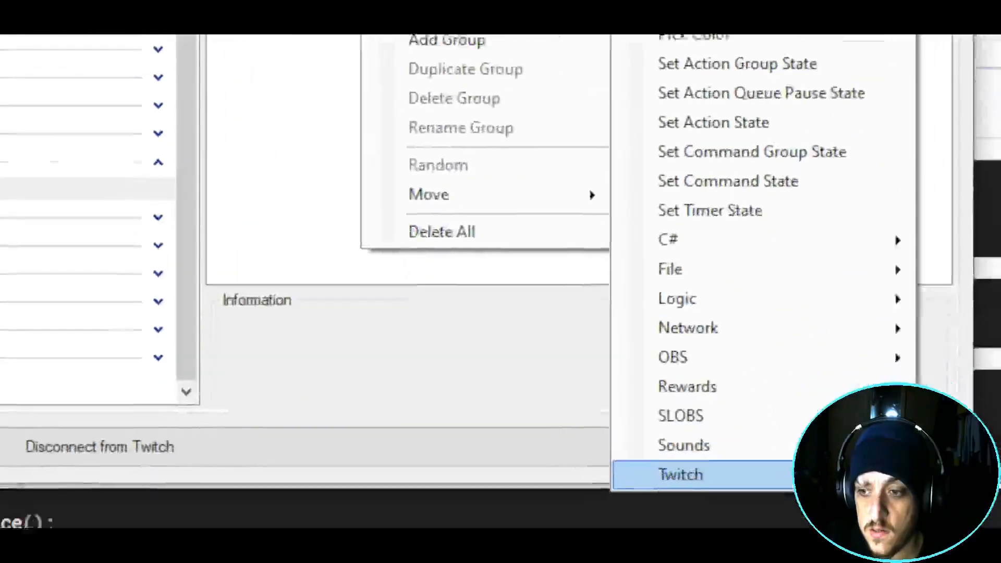
mouse_move(796, 474)
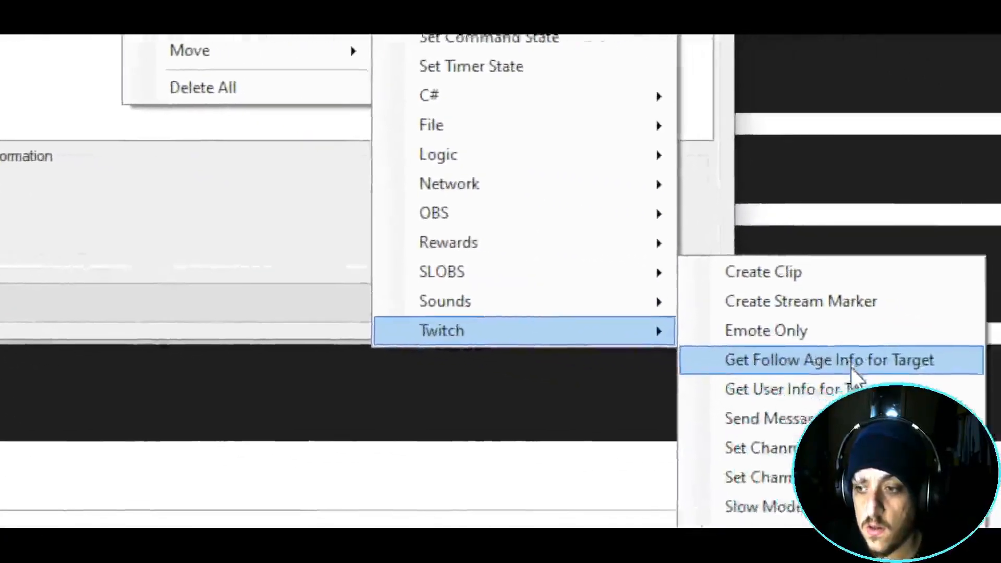
click(850, 389)
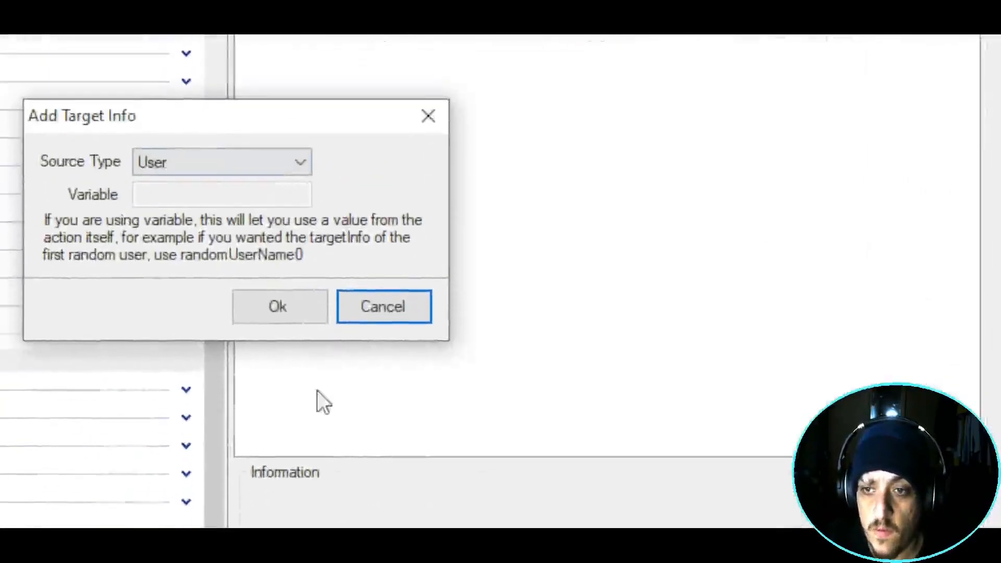
click(269, 295)
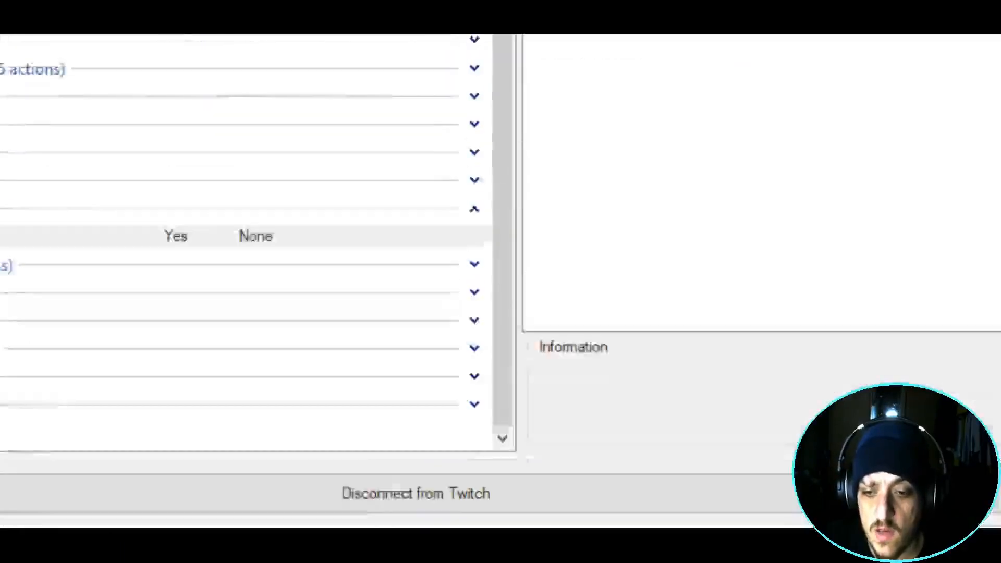
- Add an Execute C# Code sub-action to Buy Pack 1
right_click(660, 225)
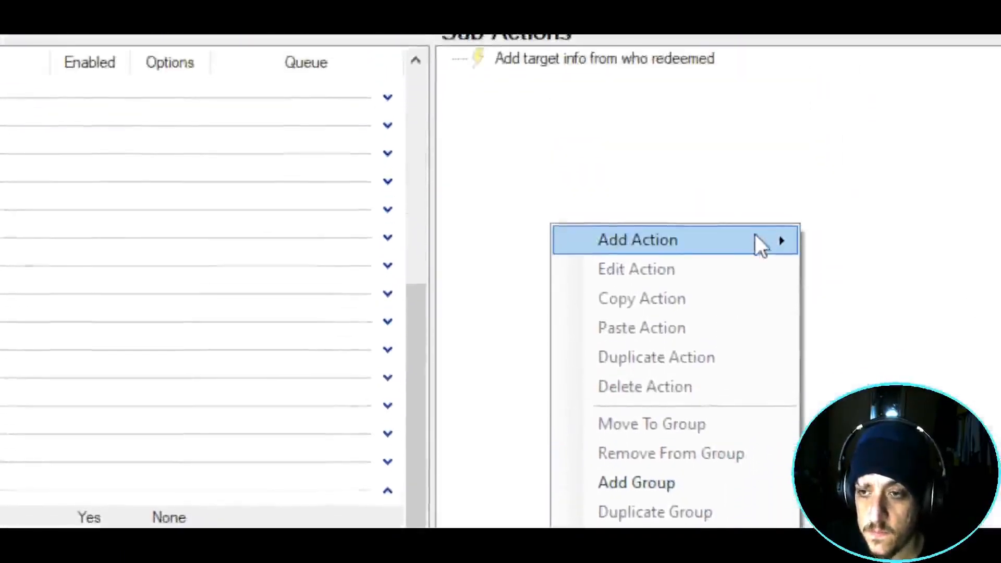
mouse_move(842, 50)
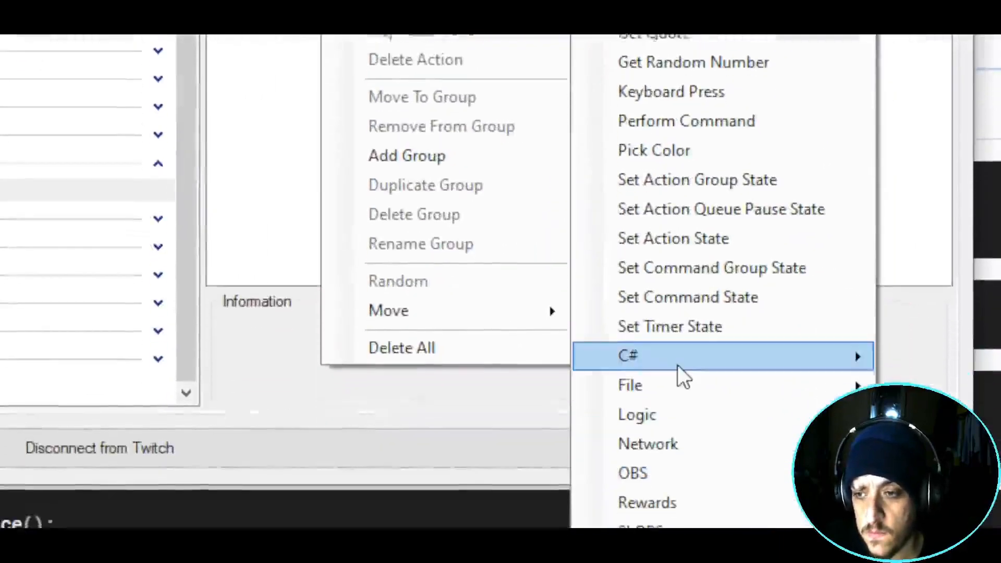
mouse_move(678, 486)
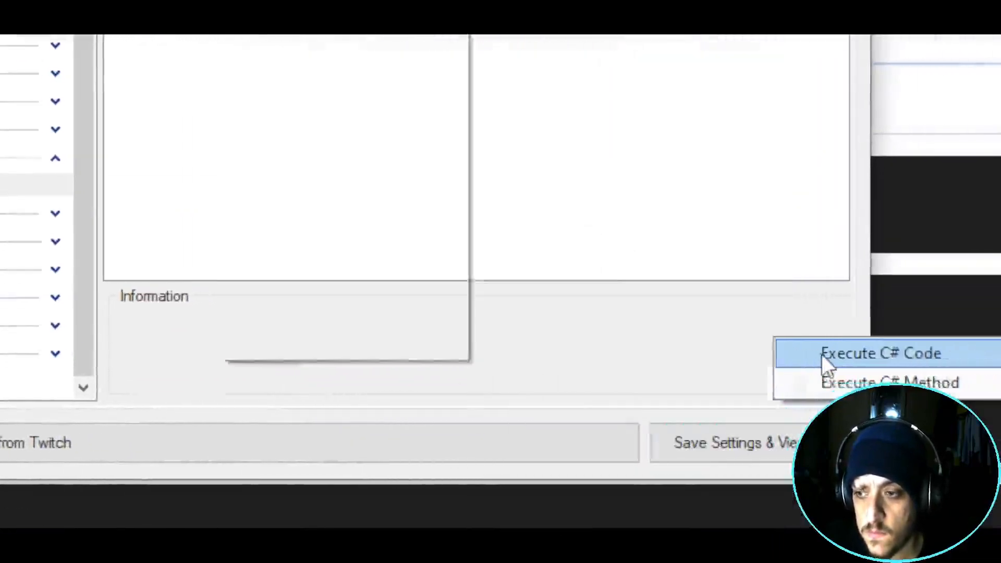
click(823, 355)
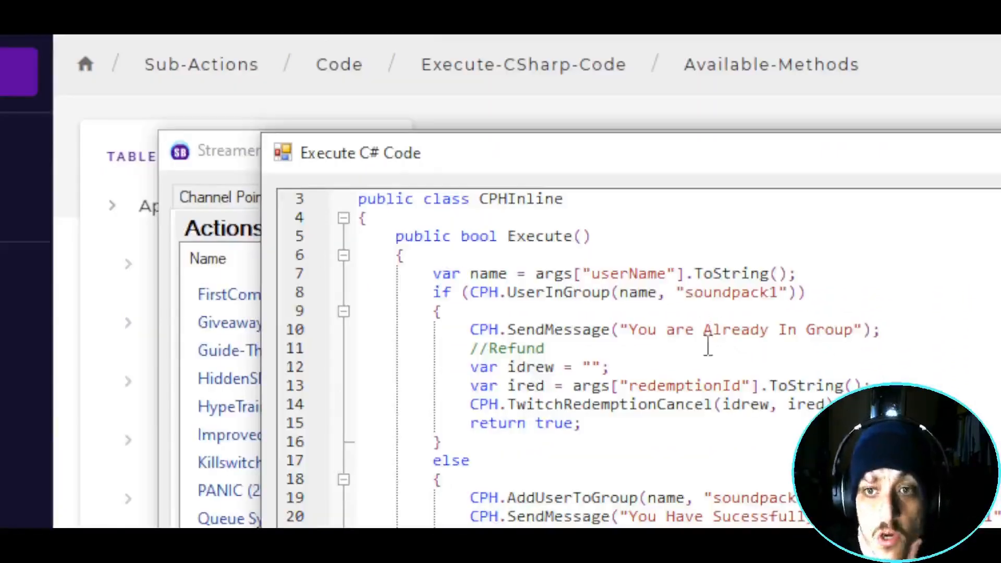
- Walk through the C# code's using line, CPHInline class, Execute method and userName variable
scroll(708, 346, up, 1)
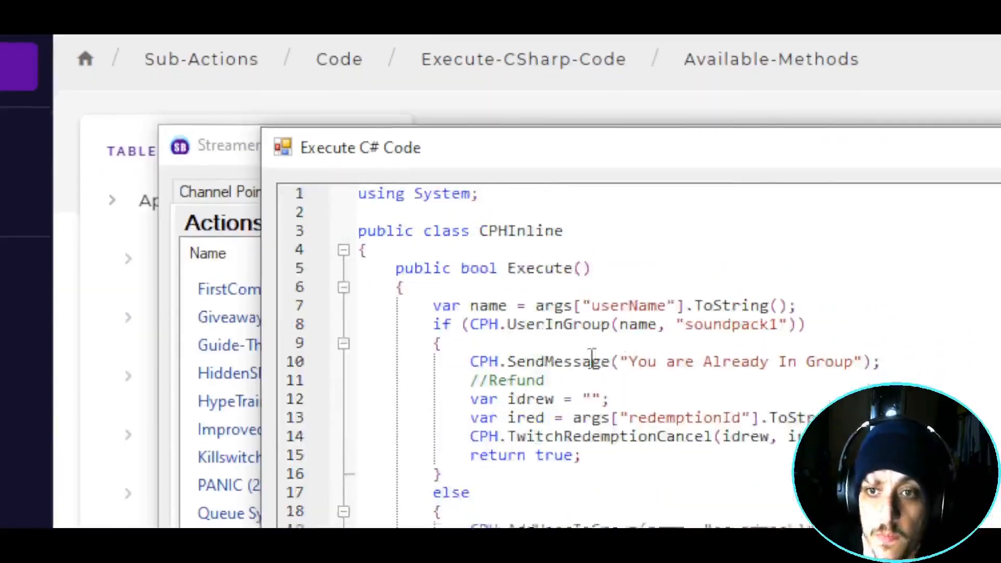
click(300, 203)
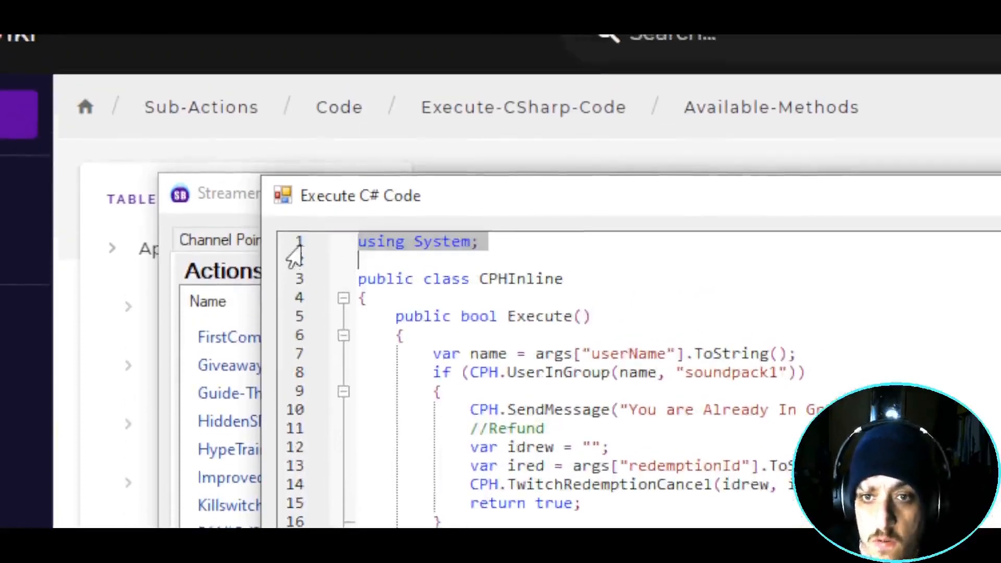
click(290, 284)
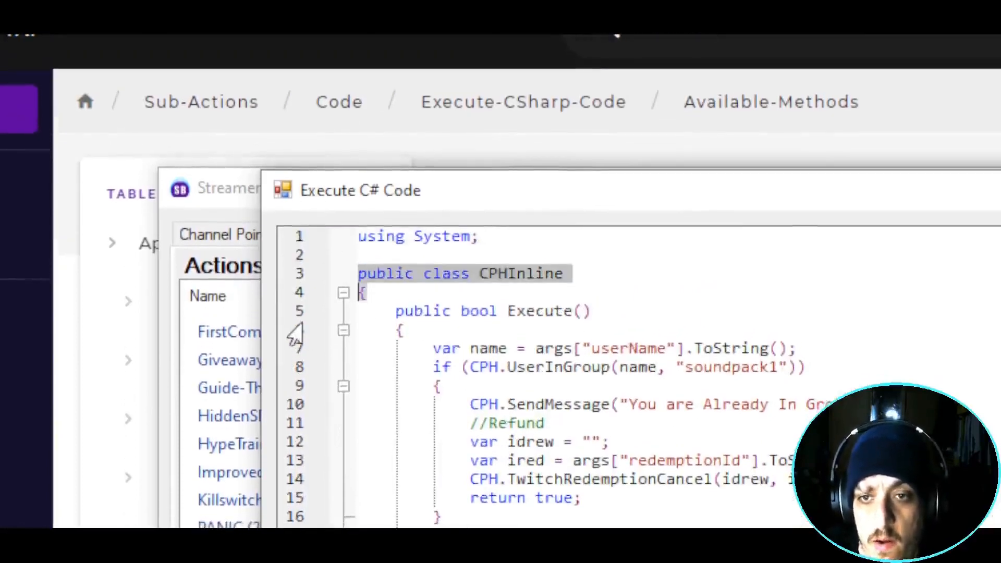
click(291, 312)
click(291, 330)
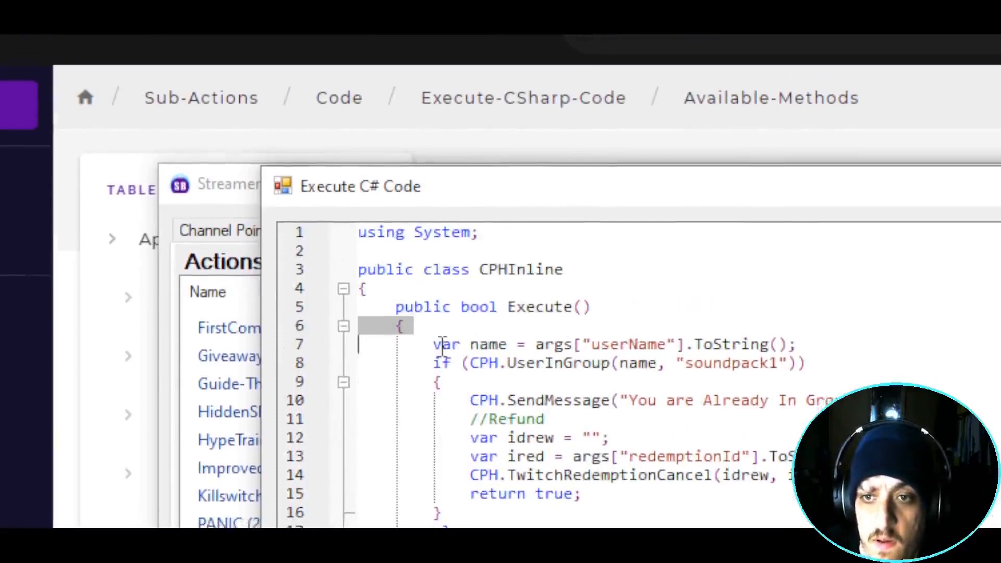
drag(442, 346, 512, 345)
drag(590, 346, 716, 346)
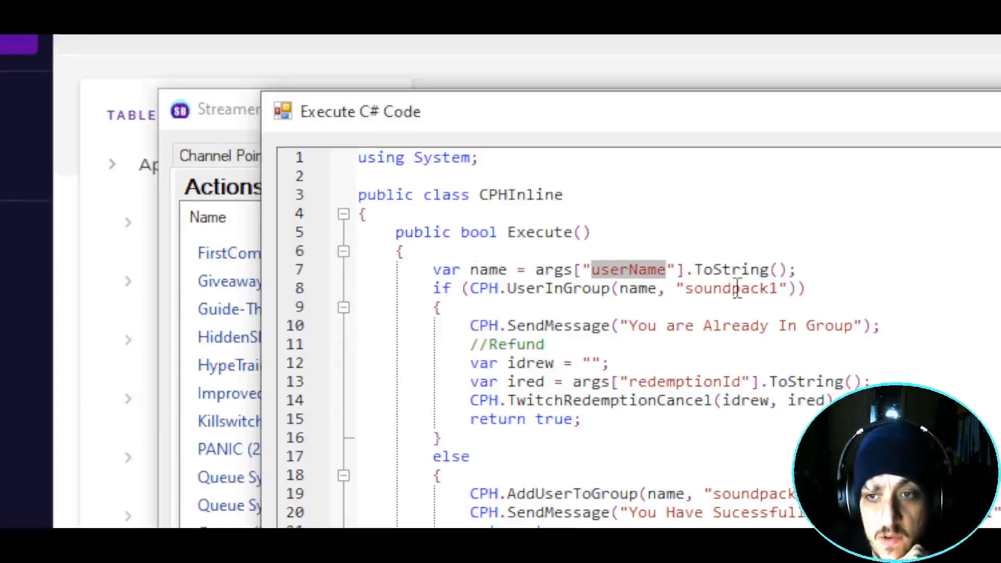
- Delete soundpack1 from the line 8 UserInGroup check, then save and compile
click(690, 289)
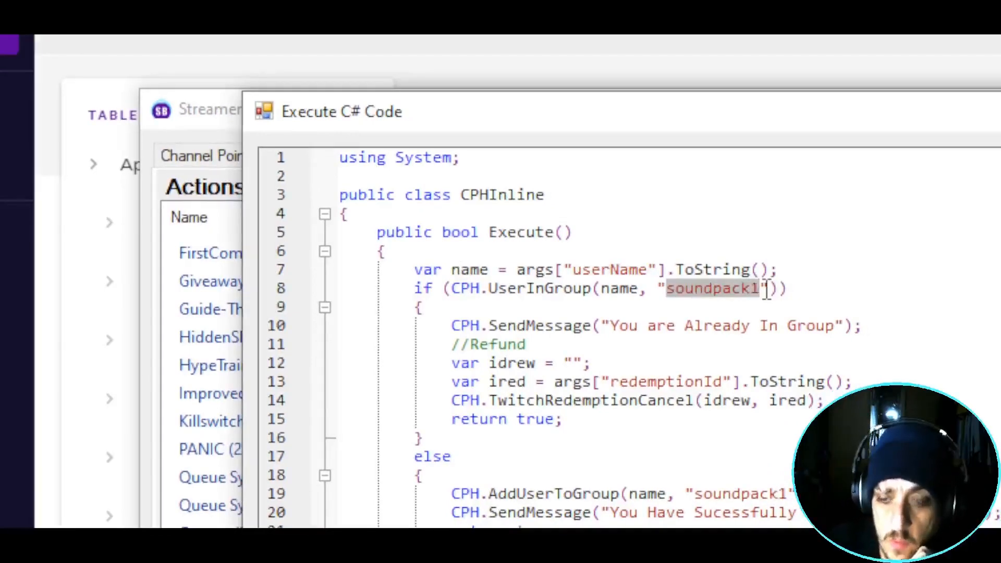
key(BackSpace)
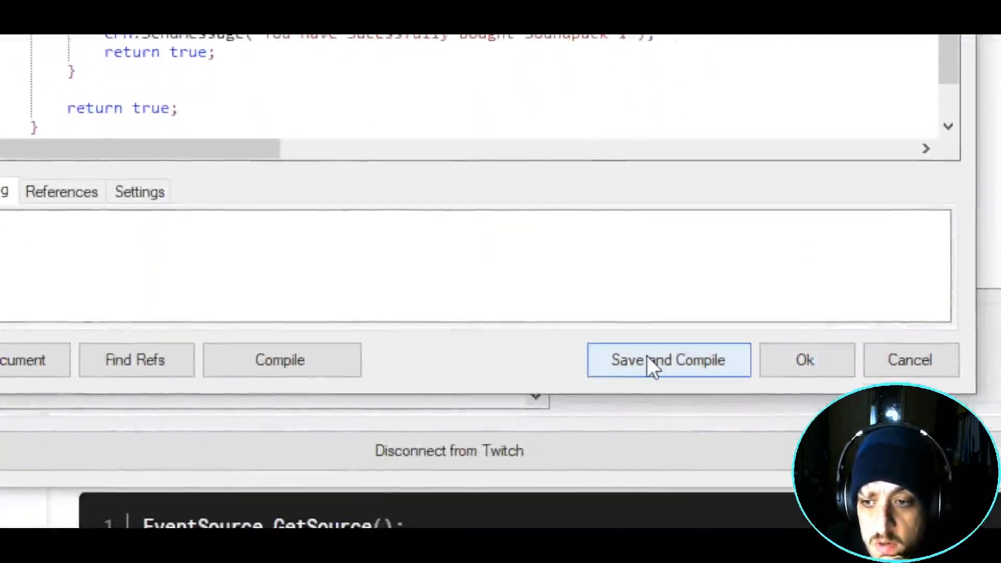
click(646, 370)
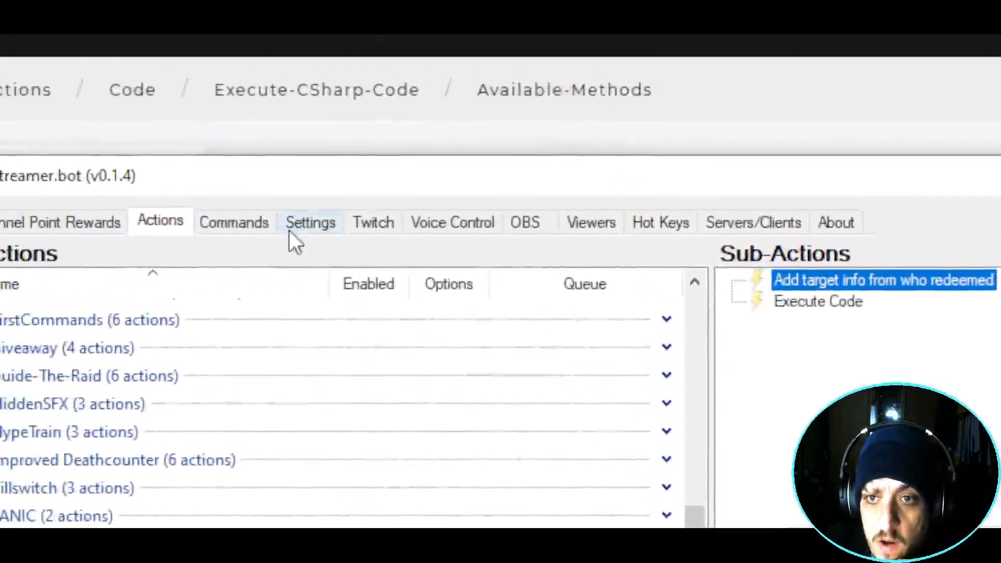
click(181, 109)
click(154, 372)
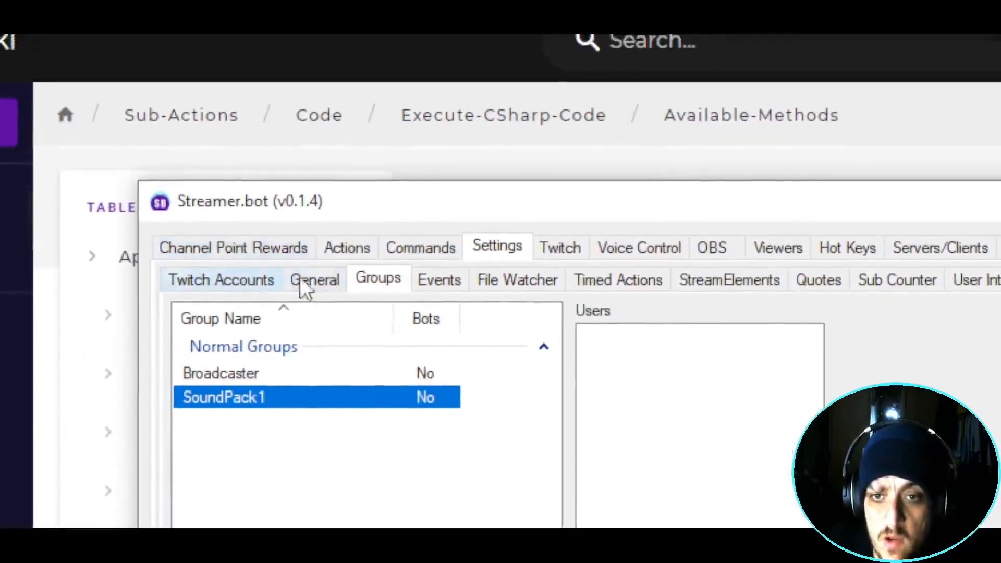
click(417, 250)
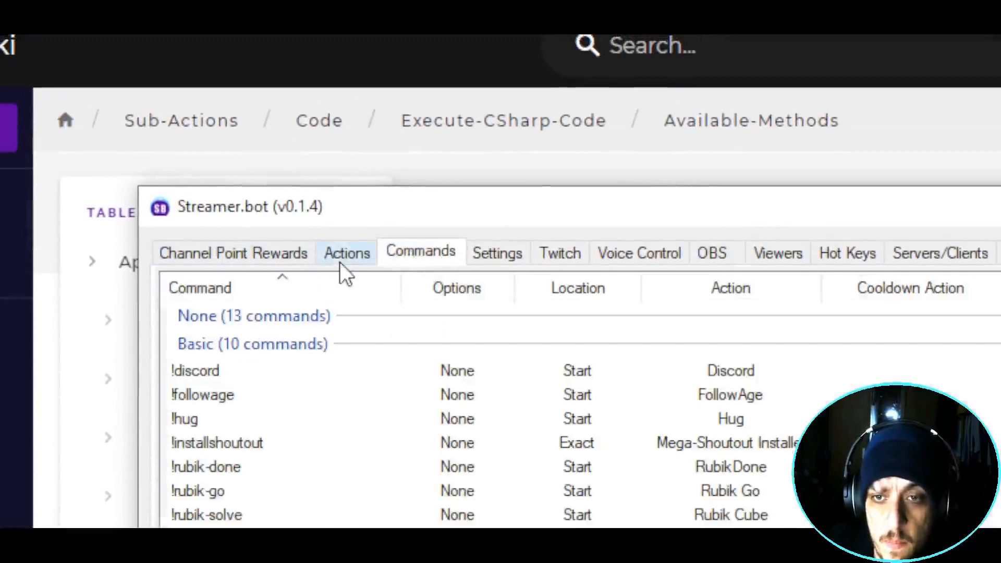
click(496, 252)
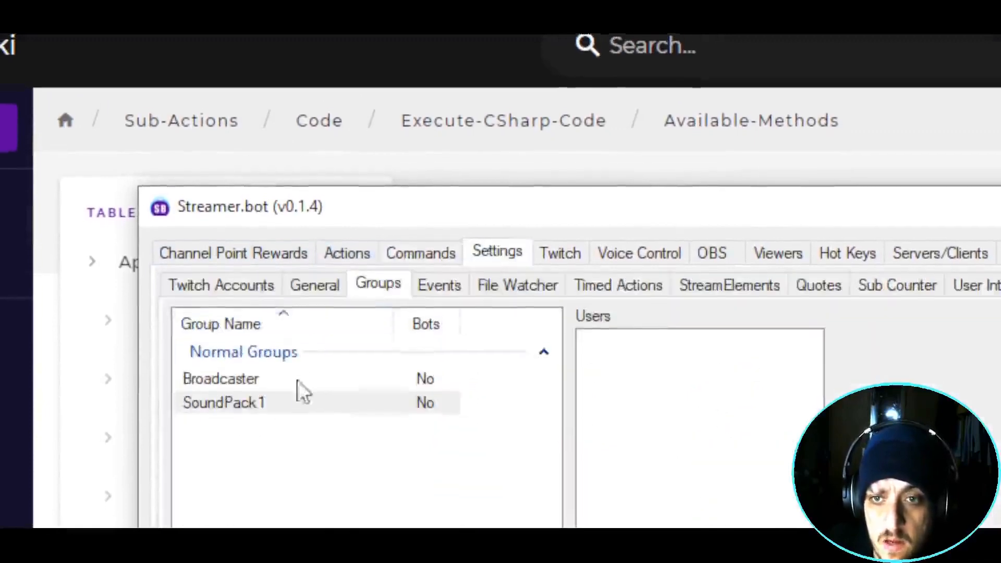
click(260, 401)
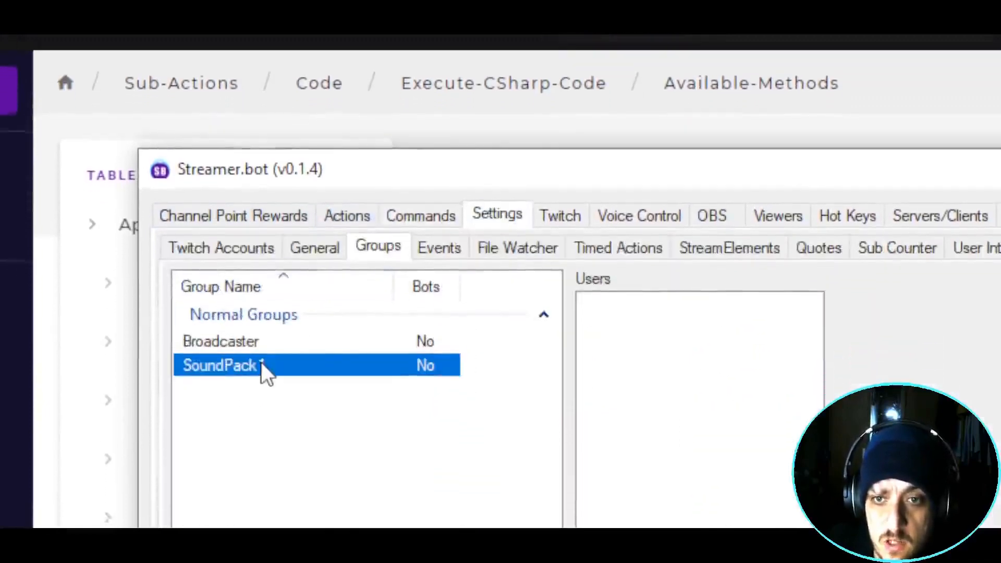
click(246, 509)
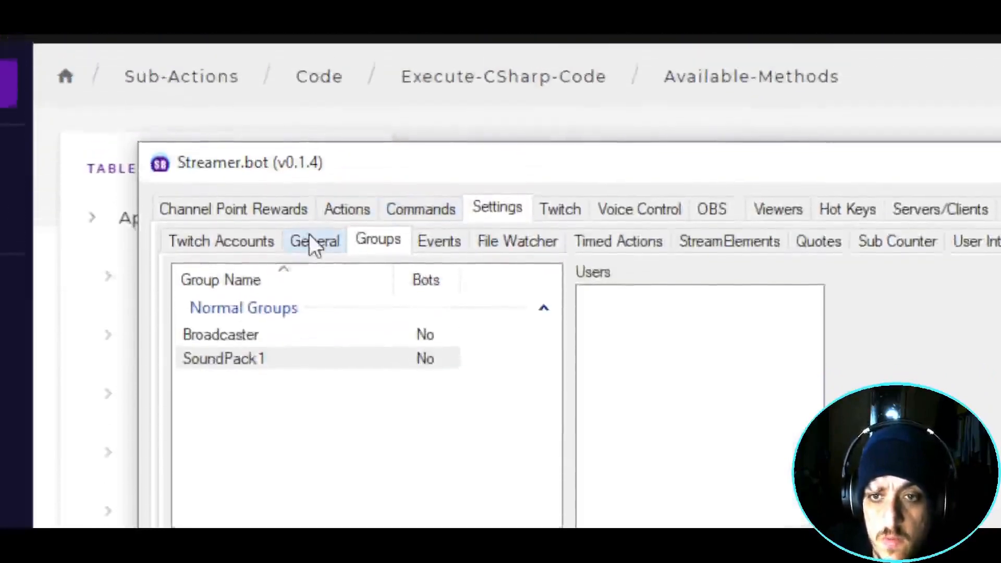
click(315, 241)
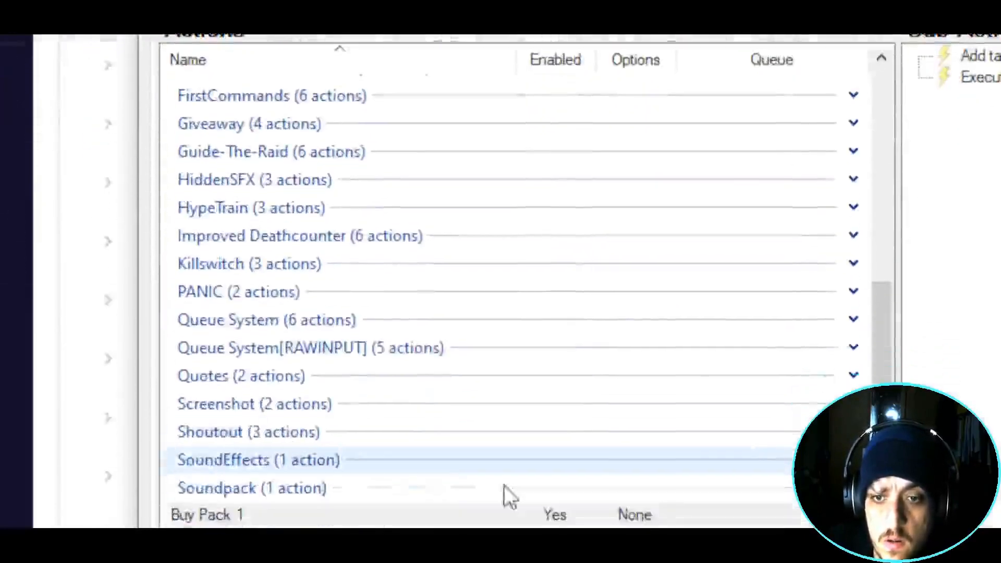
click(574, 514)
- Enter SoundPack1 as the group name in the line 8 membership check
click(981, 322)
double_click(791, 211)
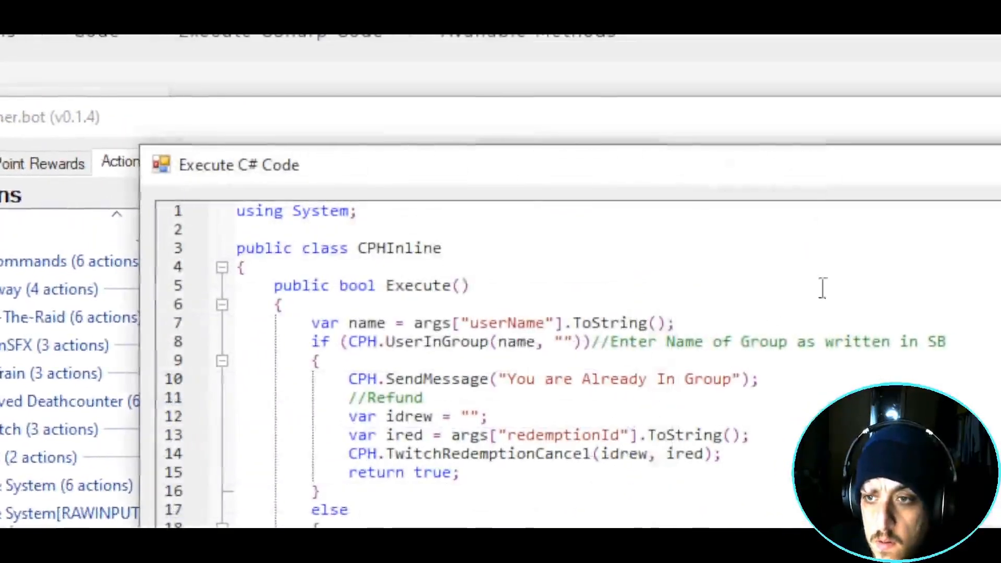
click(560, 343)
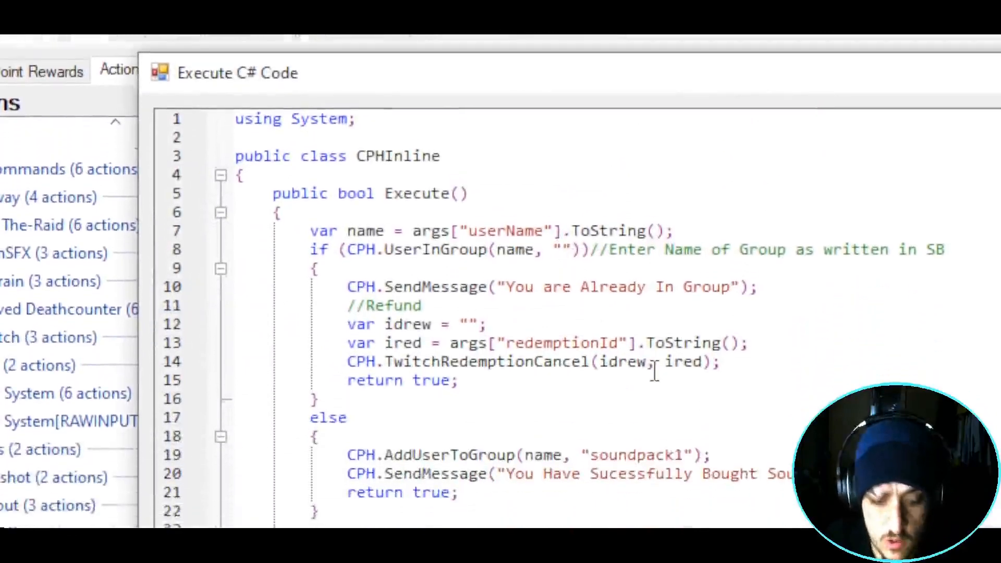
text(Sound)
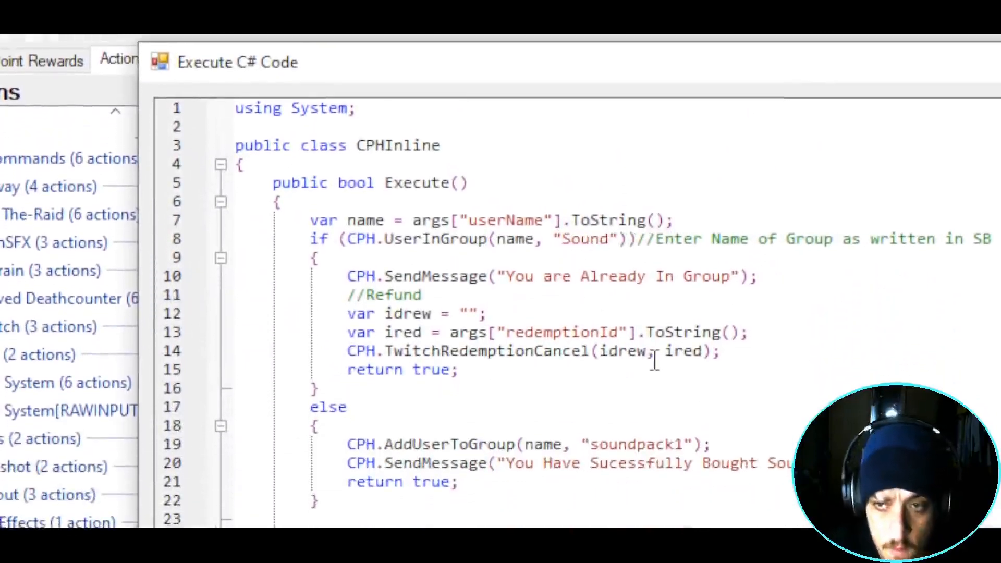
text(Pack1)
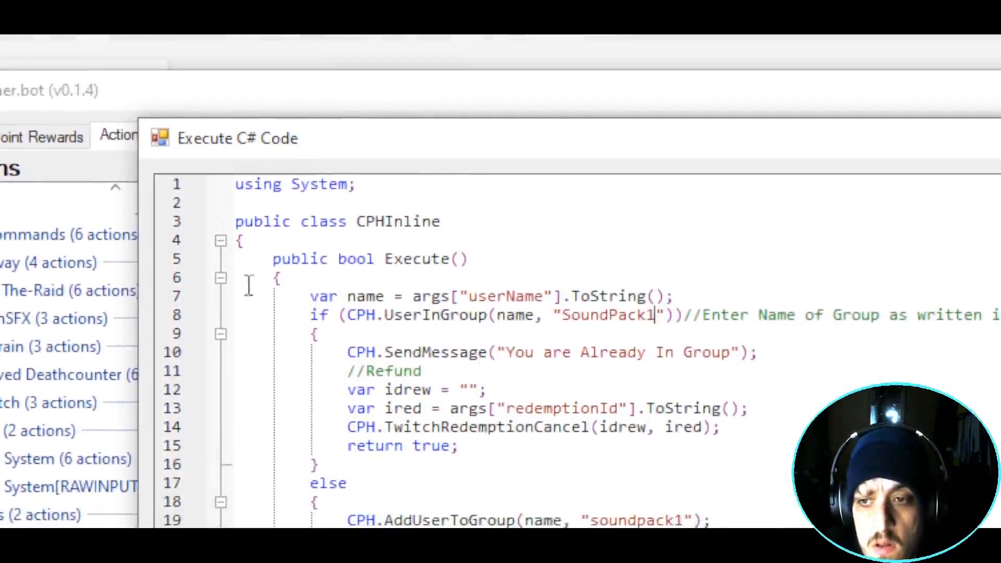
drag(306, 297, 707, 298)
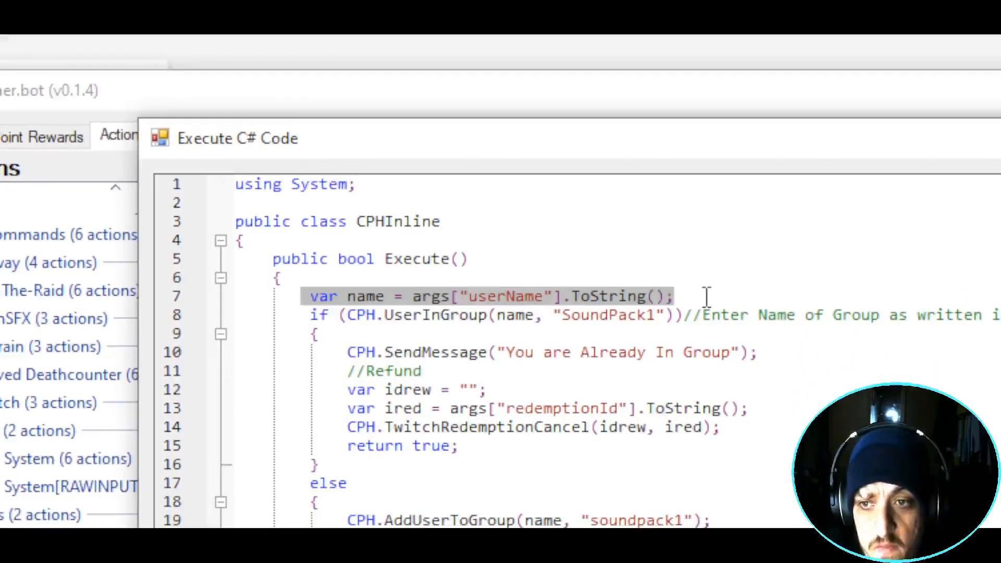
drag(312, 316, 669, 329)
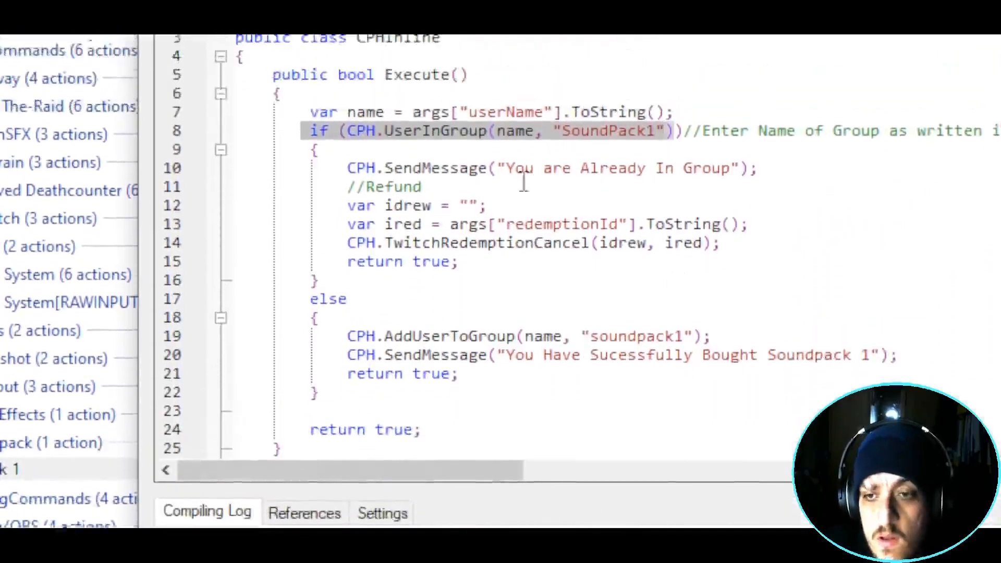
- Add a '//Copy and Paste ID' comment to the refund ID line, then save and compile
click(513, 131)
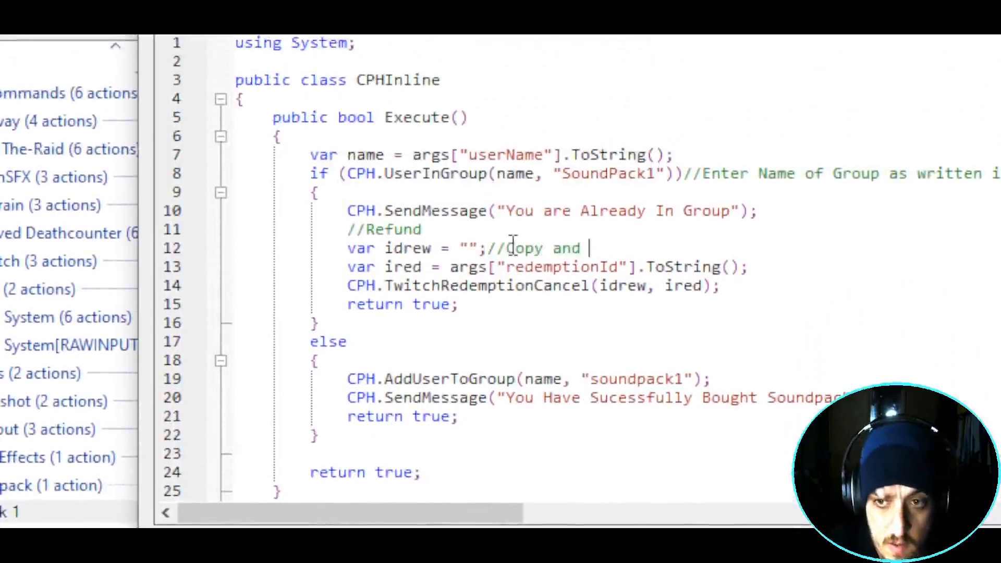
text(Pas)
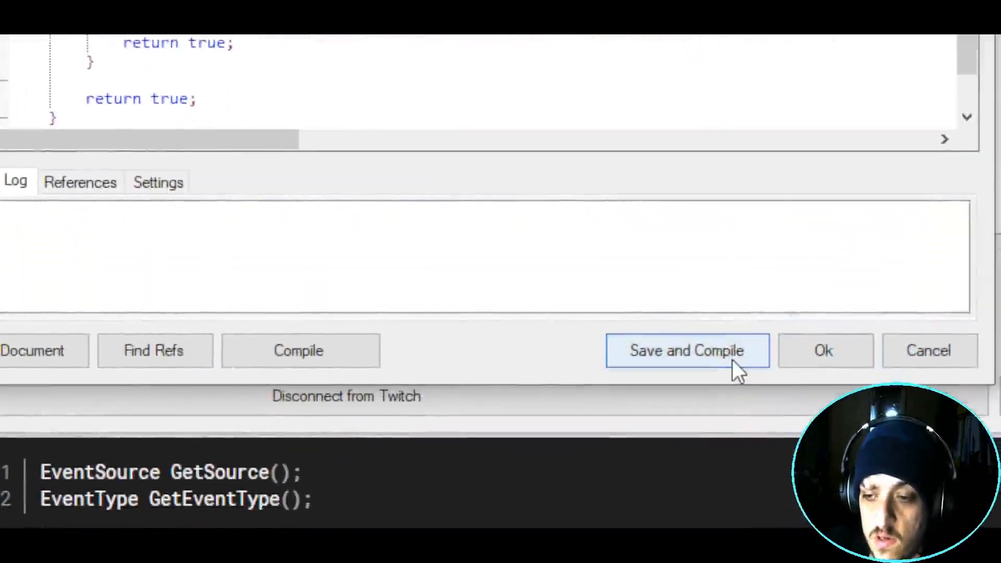
click(732, 360)
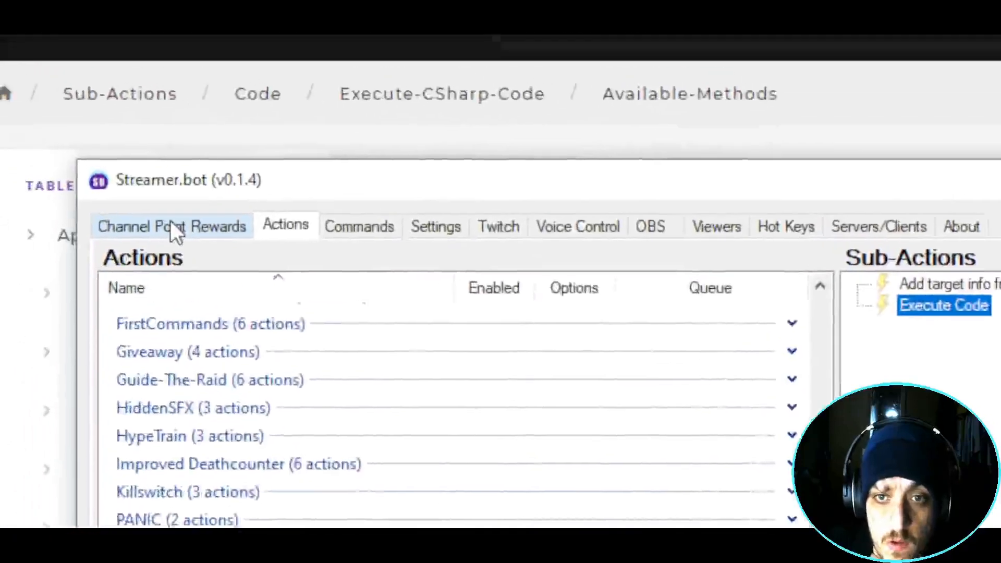
- Copy the reward ID of the Buy Soundpack 1 reward
click(209, 248)
right_click(234, 357)
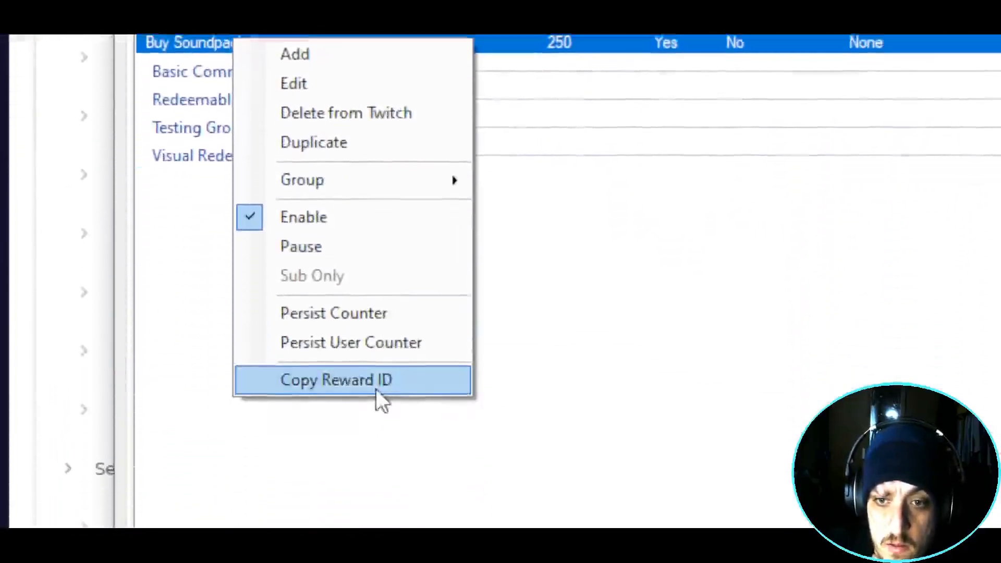
click(335, 348)
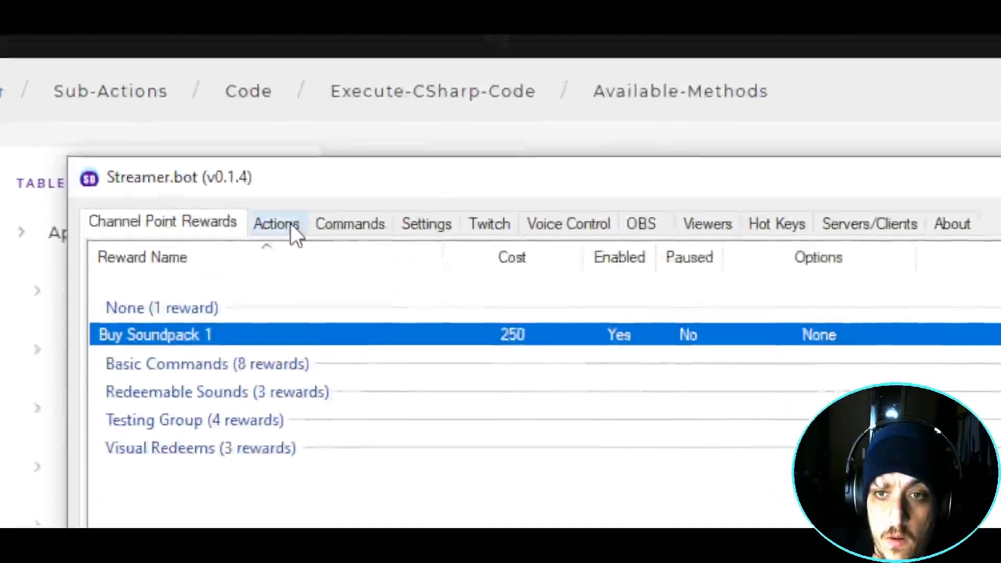
- Reopen the Execute Code C# script of the Buy Pack 1 action
click(288, 230)
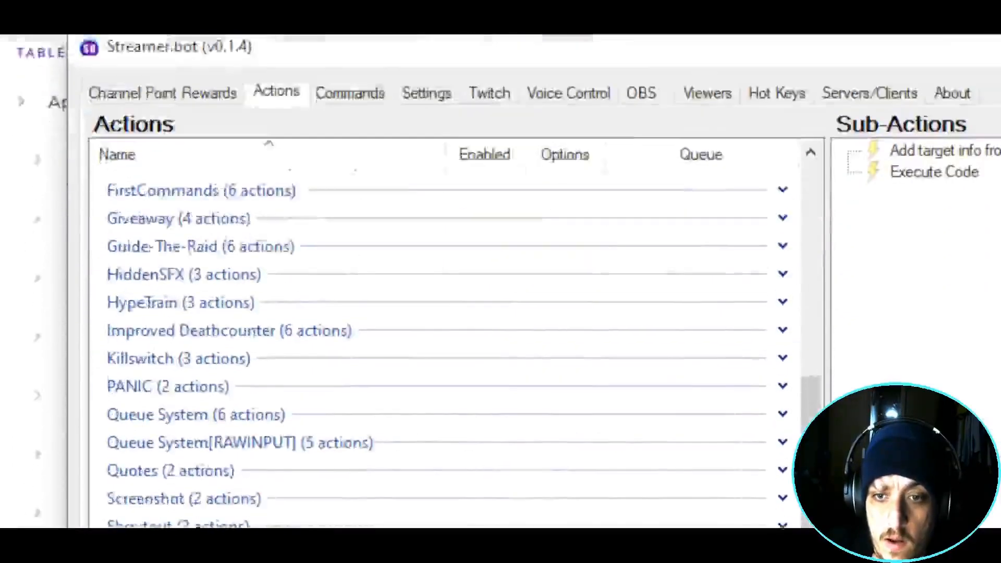
double_click(386, 360)
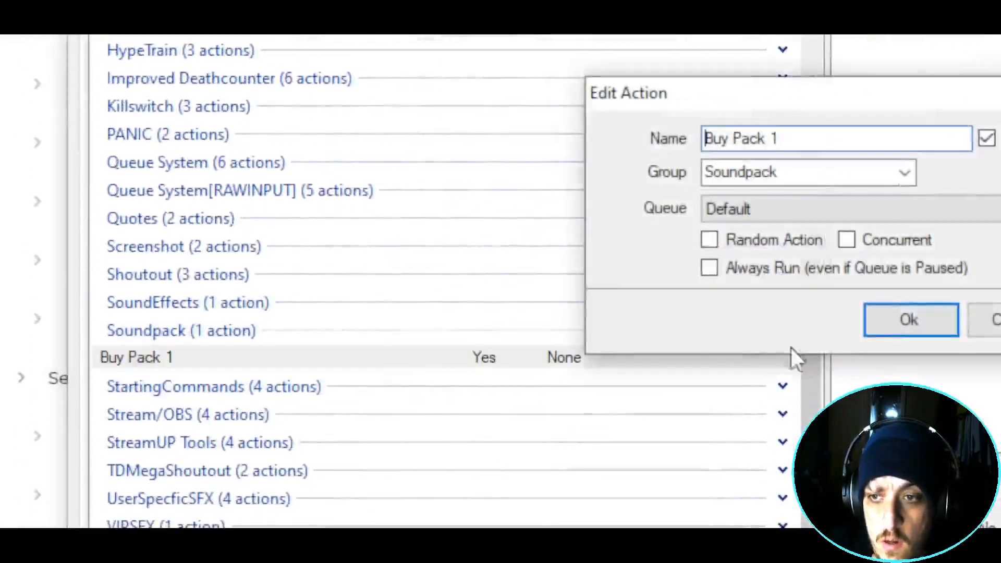
click(939, 327)
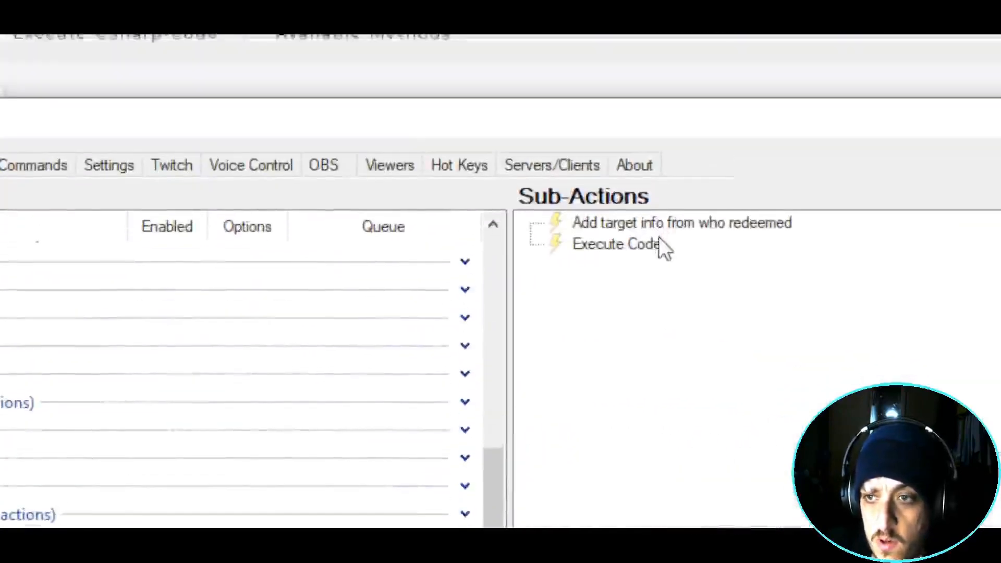
double_click(642, 244)
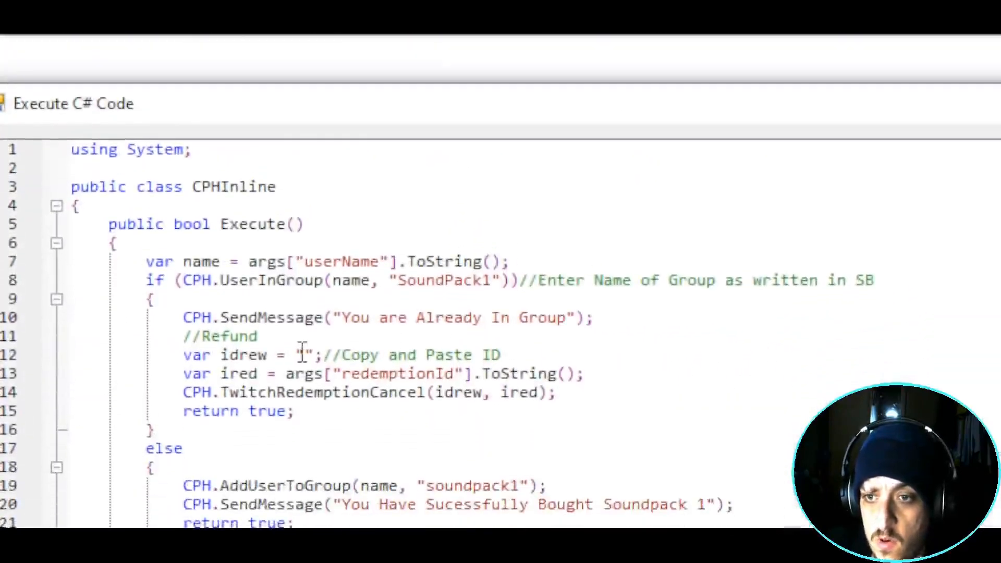
- Paste the copied reward ID between the quotes on line 12 and review the refund lines
click(304, 376)
key(ctrl+v)
drag(184, 395, 334, 414)
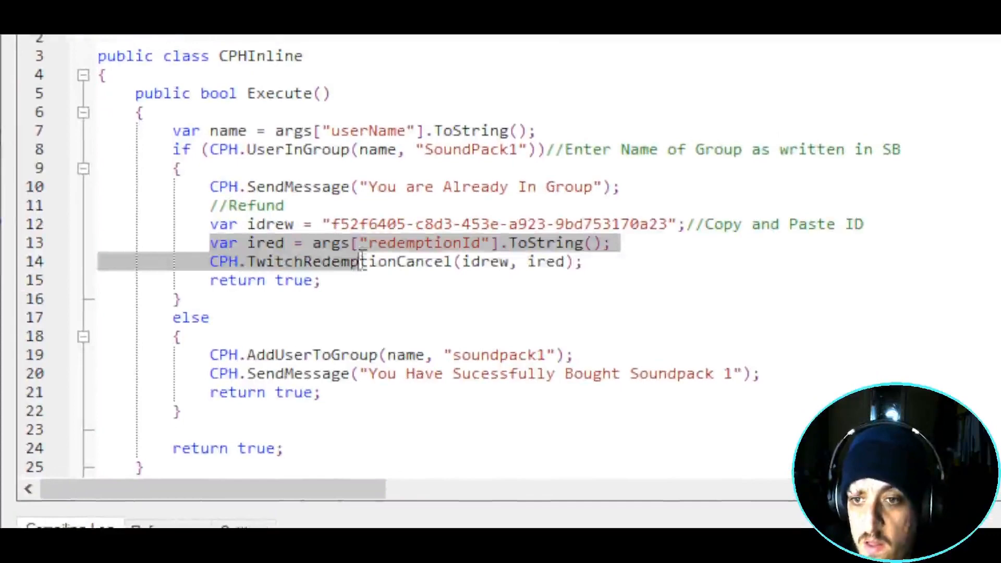
drag(365, 262, 601, 245)
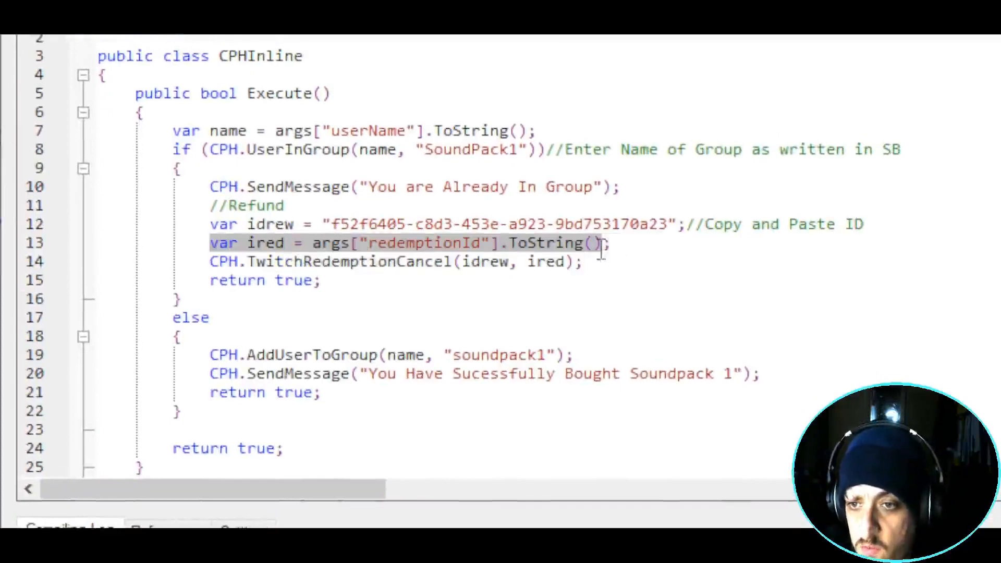
drag(213, 263, 598, 266)
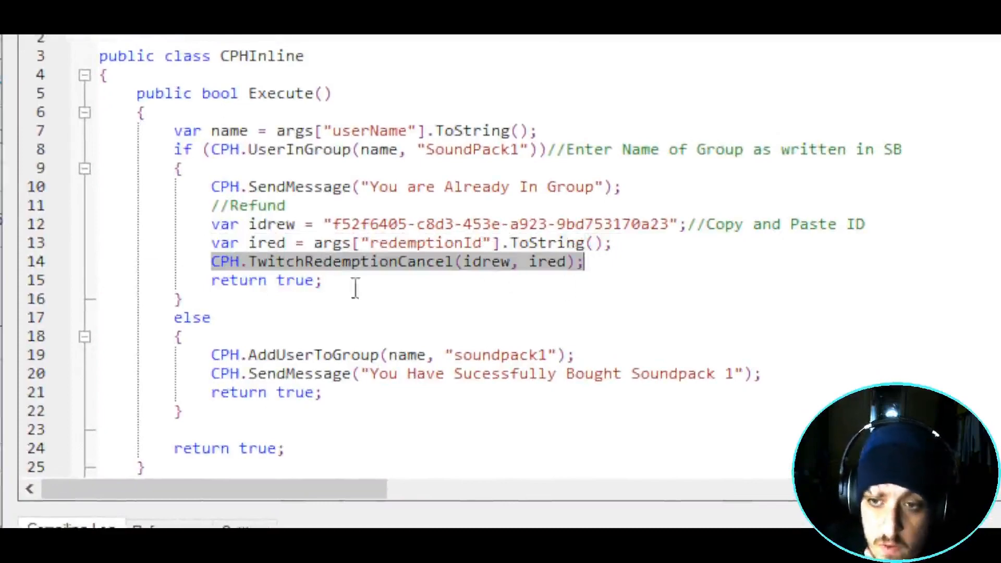
drag(212, 282, 330, 280)
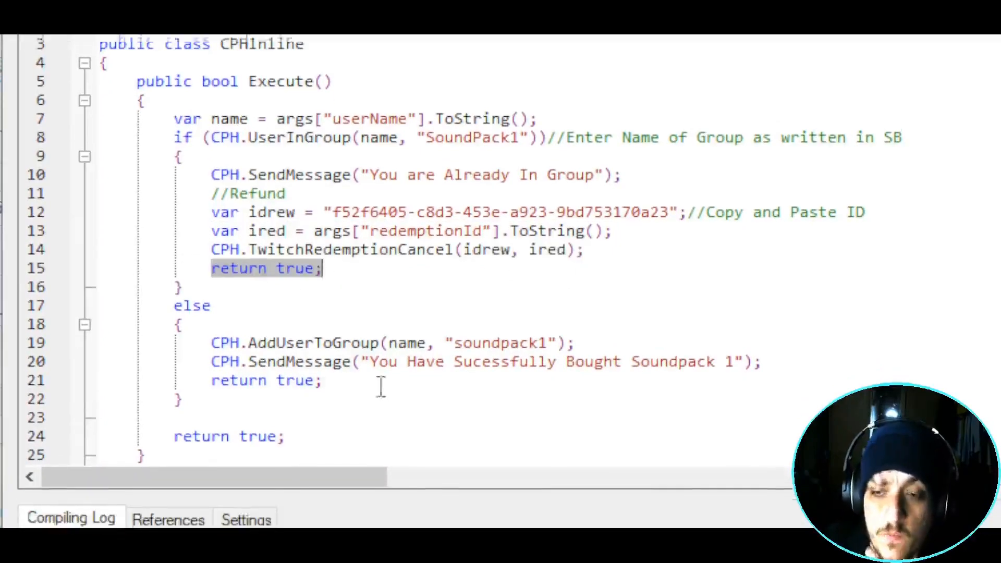
- Change AddUserToGroup to SoundPack1, copy the line 8 group-name comment there, and compile
click(457, 331)
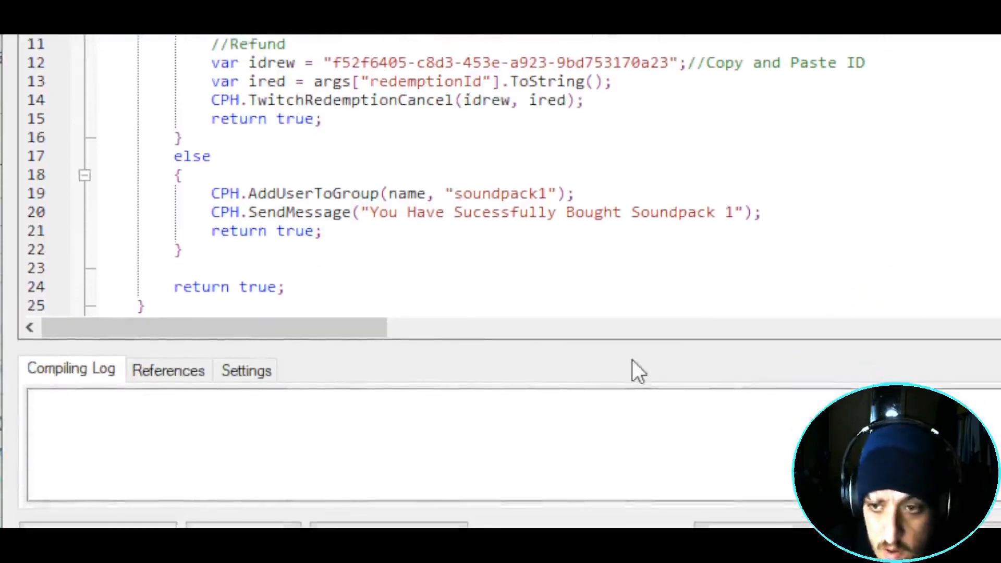
key(Delete)
text(Sound)
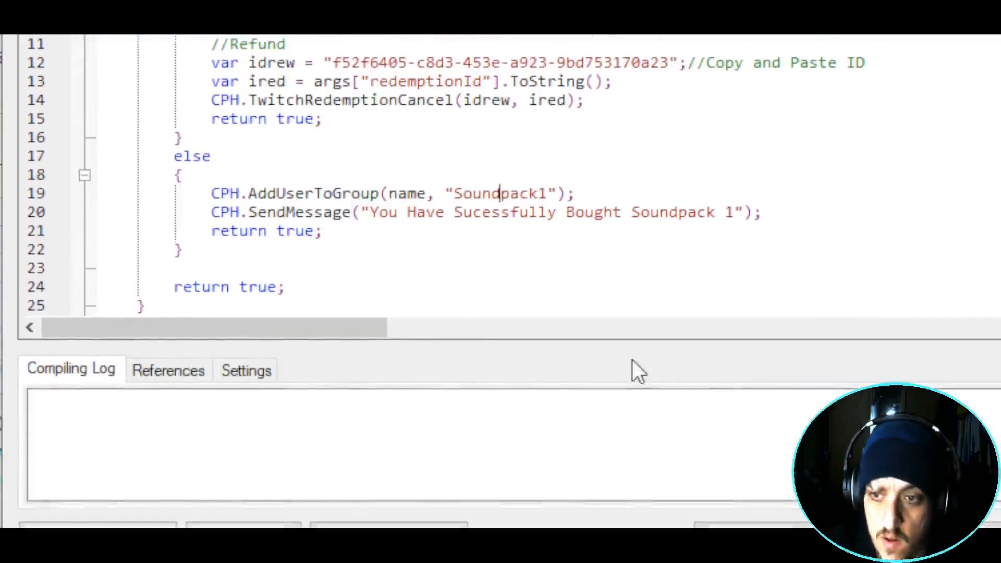
text(P)
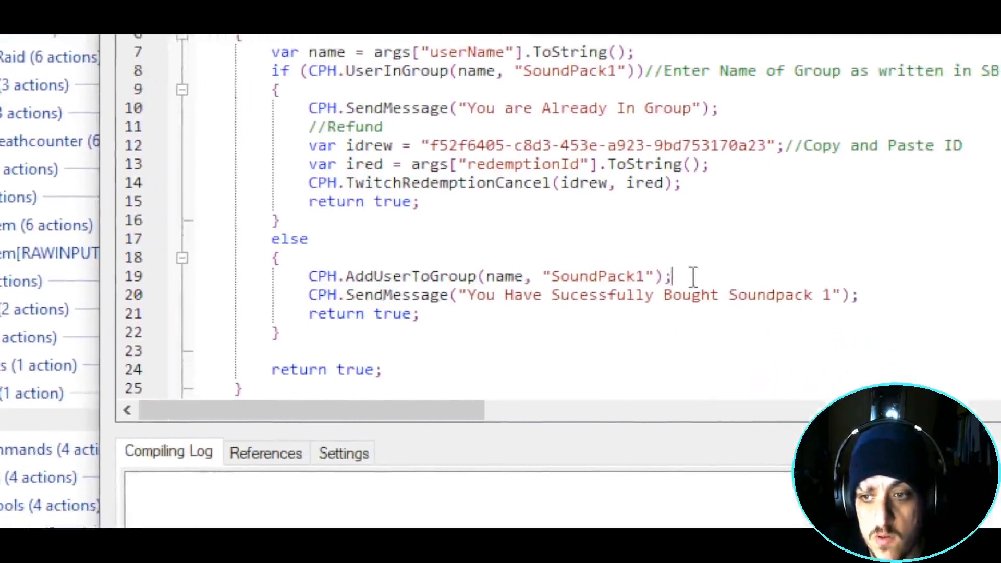
drag(645, 71, 792, 77)
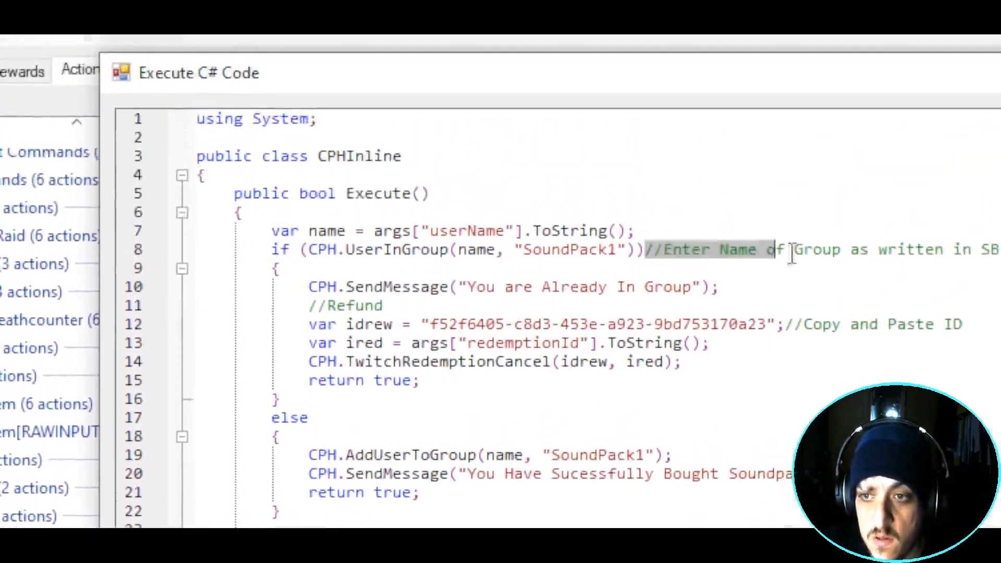
drag(793, 256, 1000, 252)
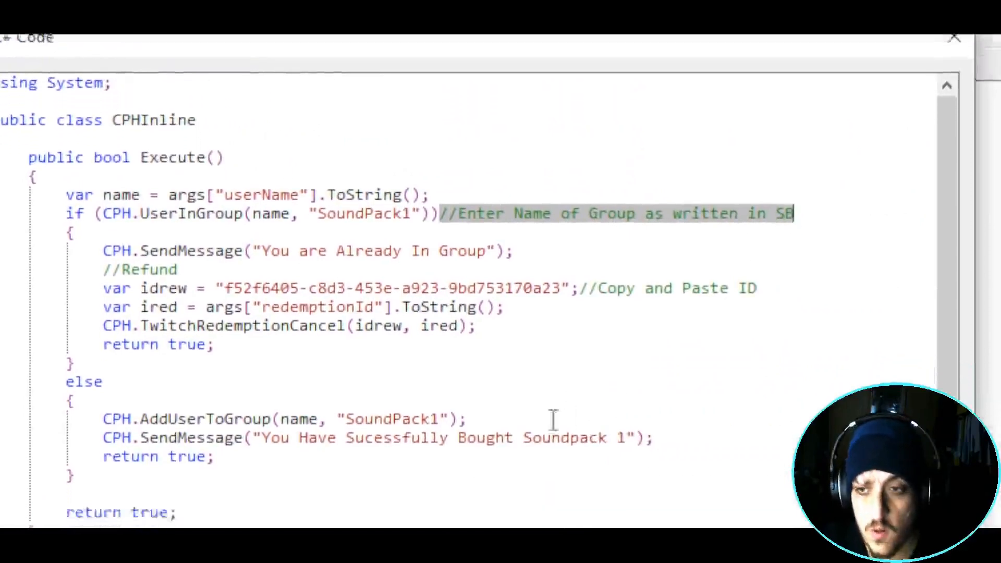
key(ctrl+c)
click(554, 419)
key(ctrl+v)
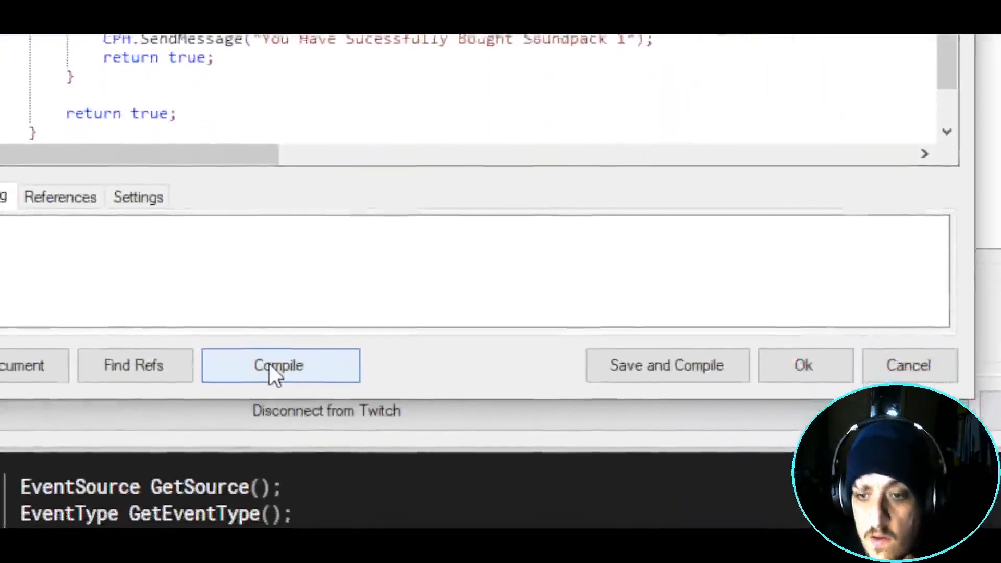
click(269, 360)
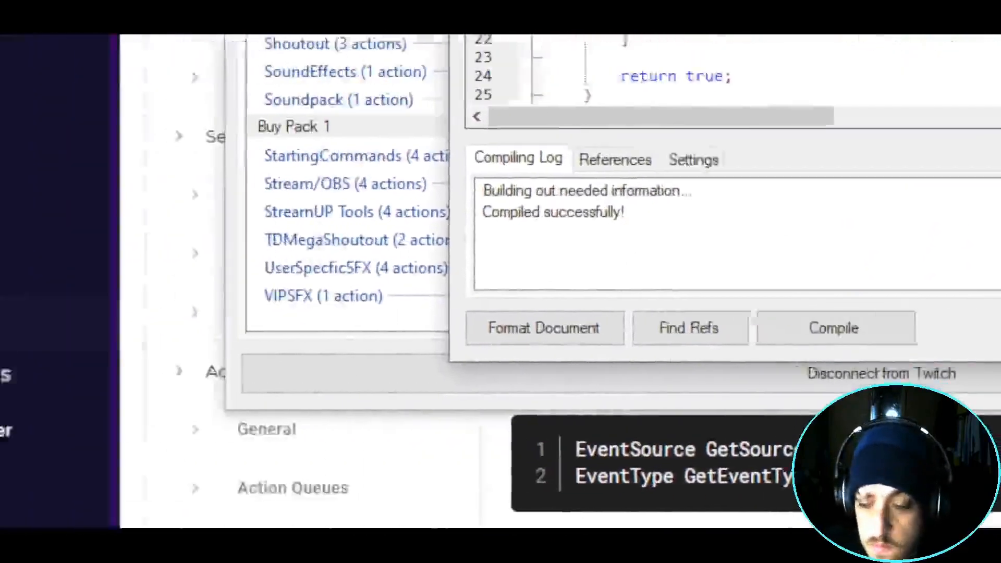
- Create a new action named SP1 clapper in the Soundpack group
click(364, 129)
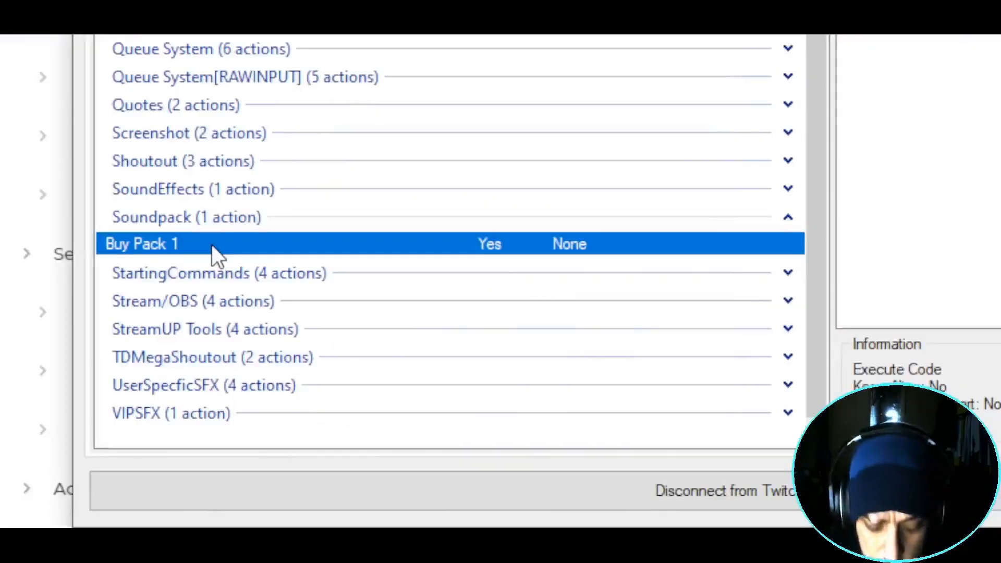
right_click(211, 246)
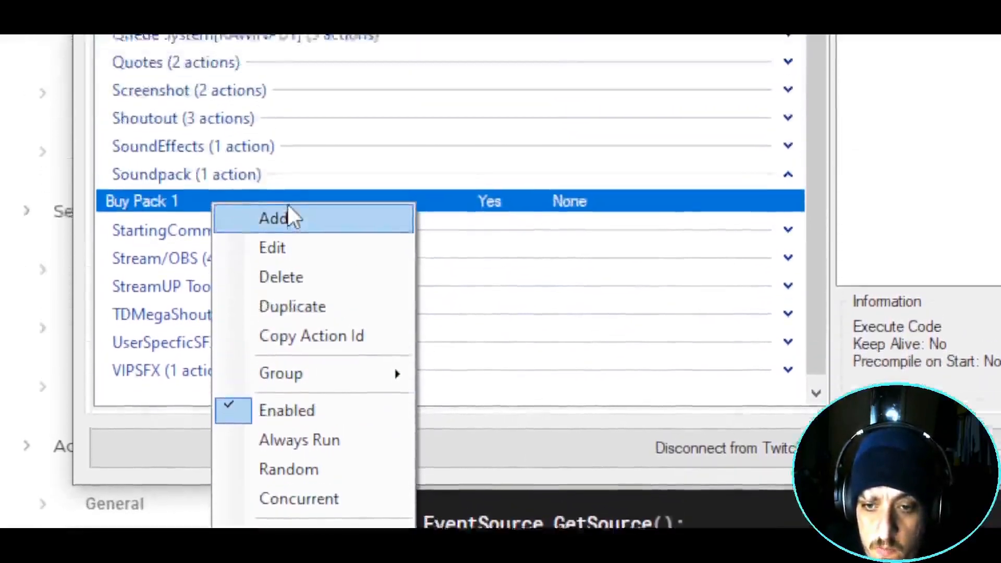
click(287, 99)
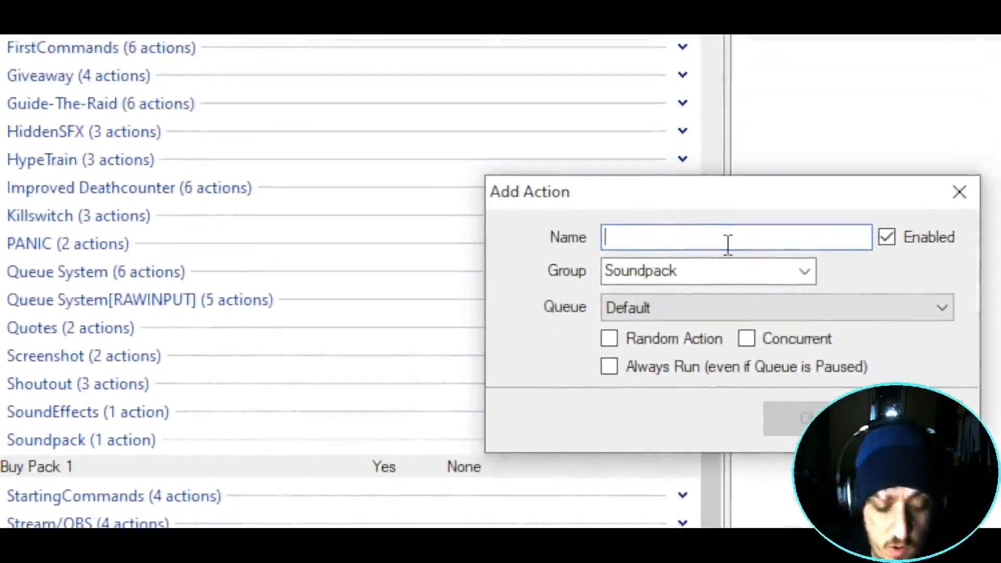
text(SP1 cl)
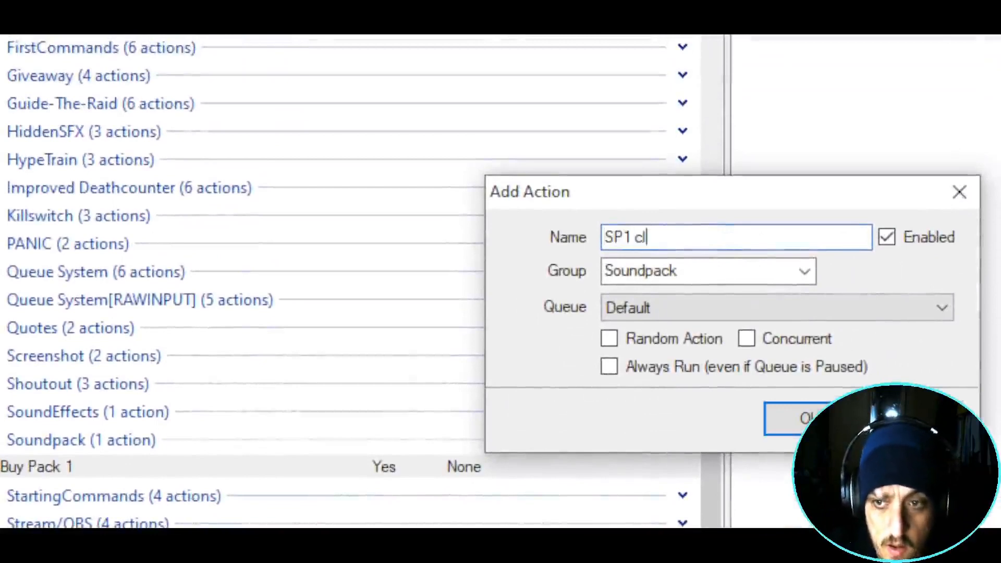
text(e)
key(BackSpace)
text(apper)
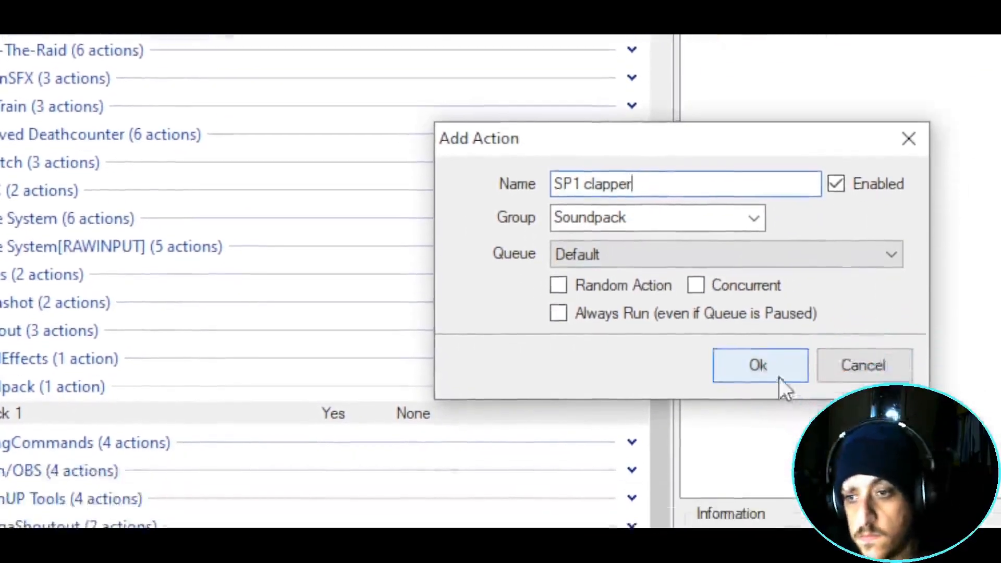
click(821, 427)
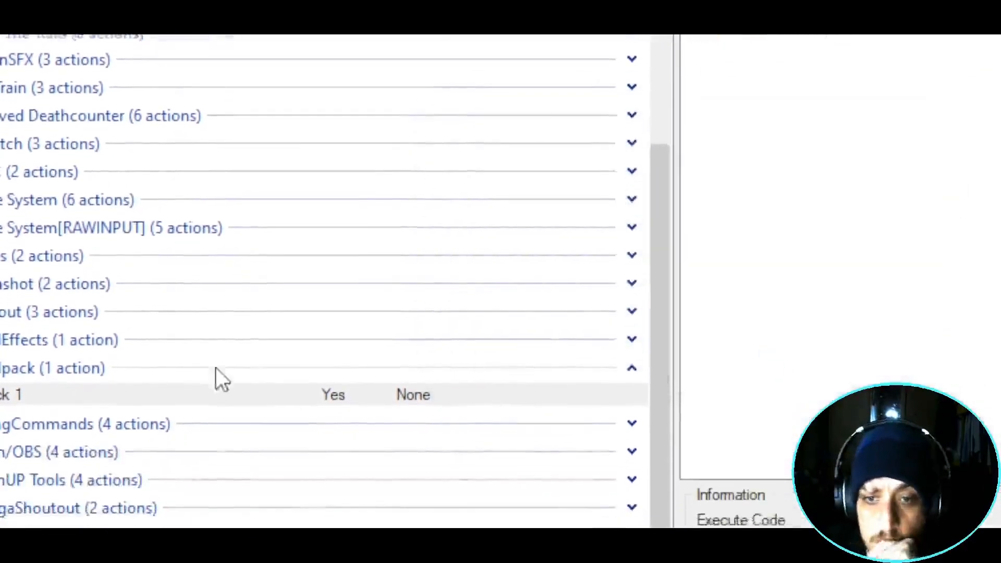
- Give SP1 clapper a Twitch Get User Info for Target sub-action
scroll(215, 367, up, 4)
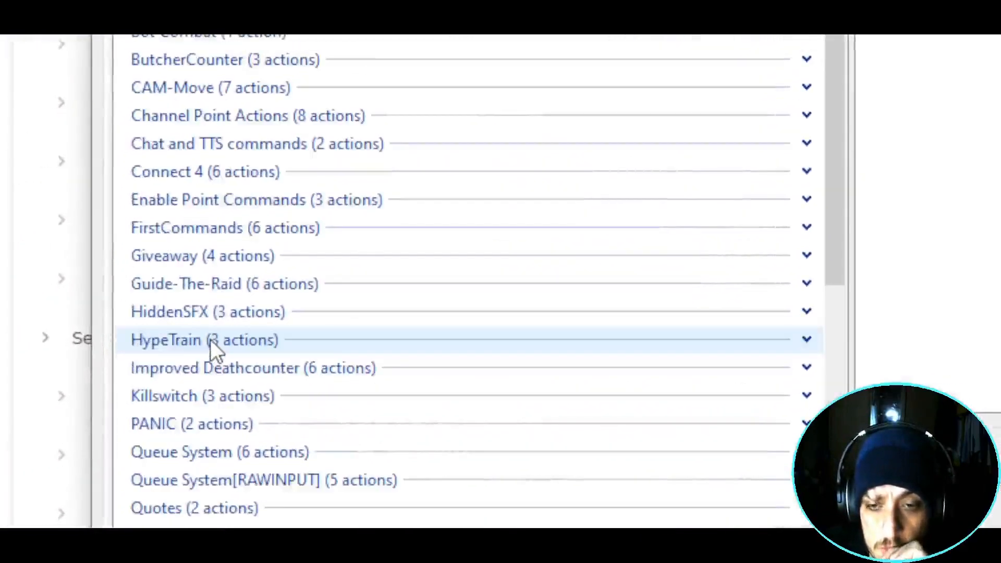
scroll(242, 362, down, 5)
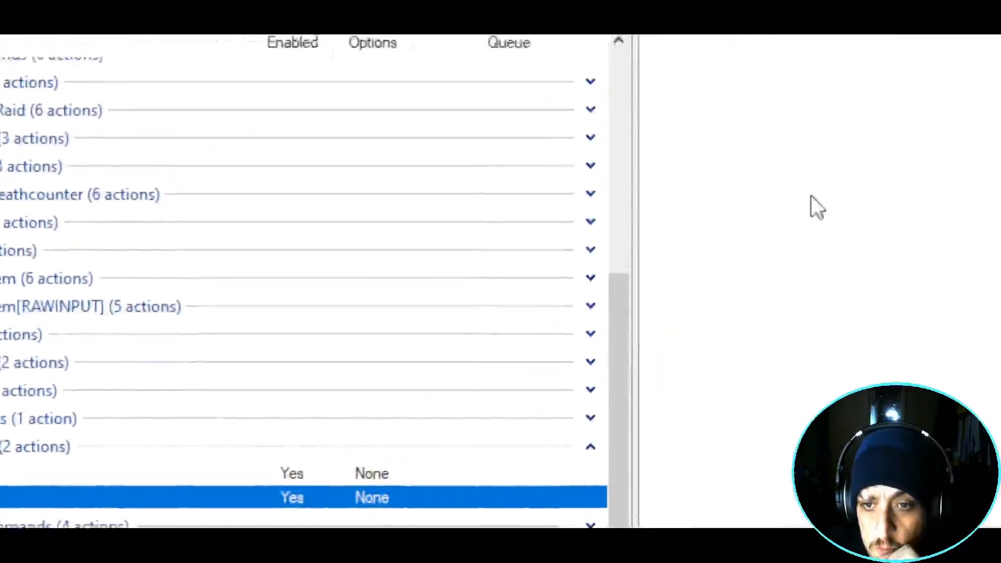
right_click(710, 215)
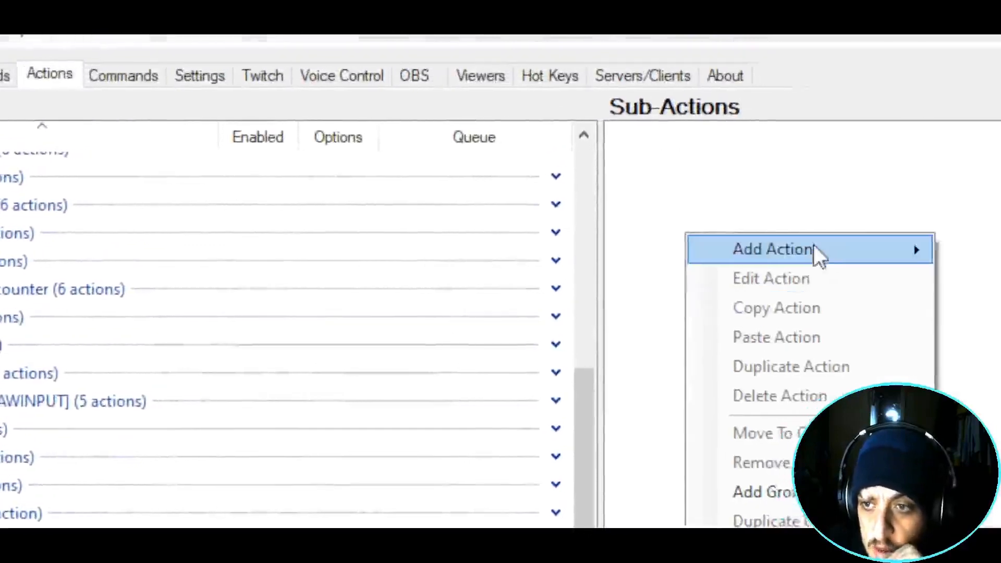
mouse_move(814, 251)
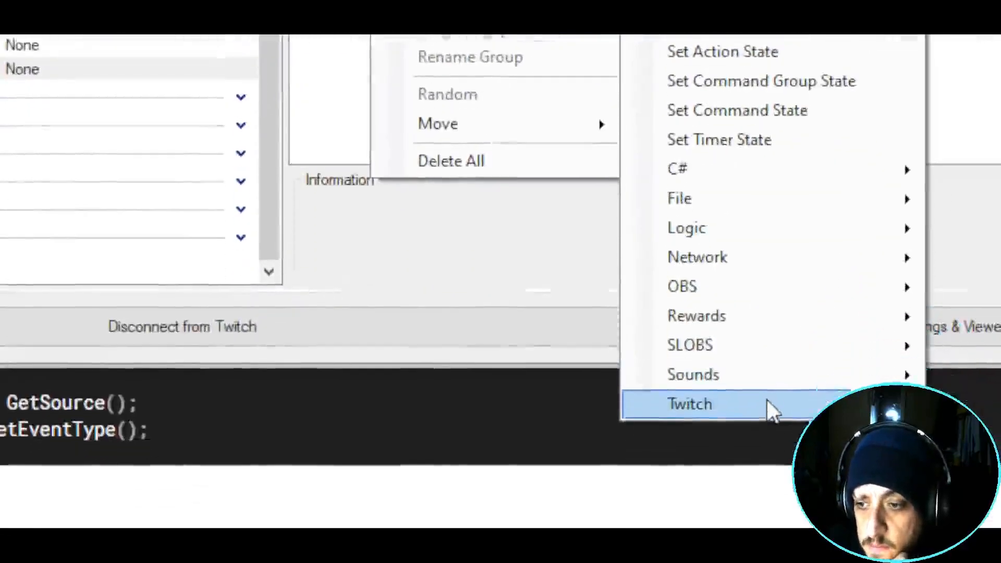
mouse_move(720, 368)
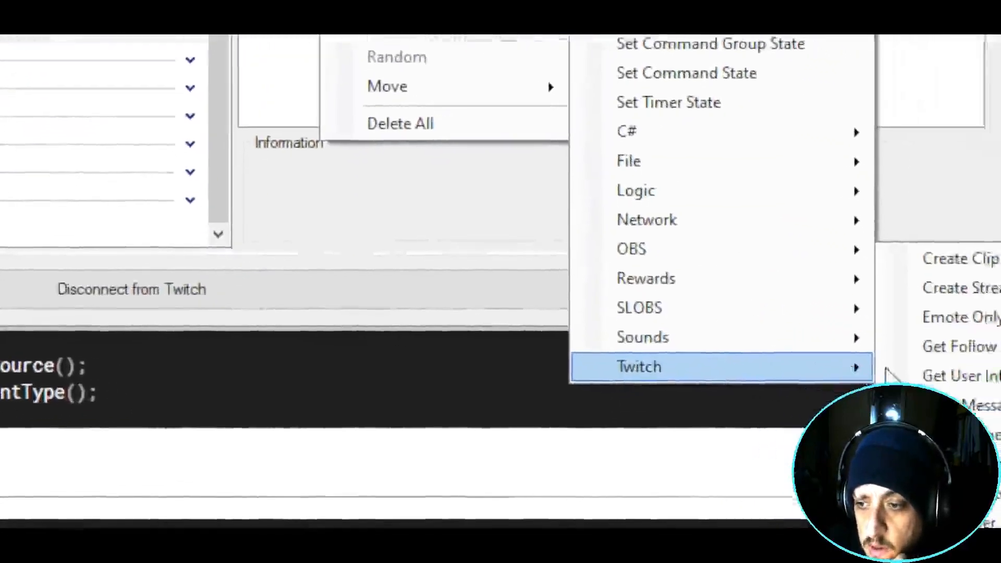
click(962, 376)
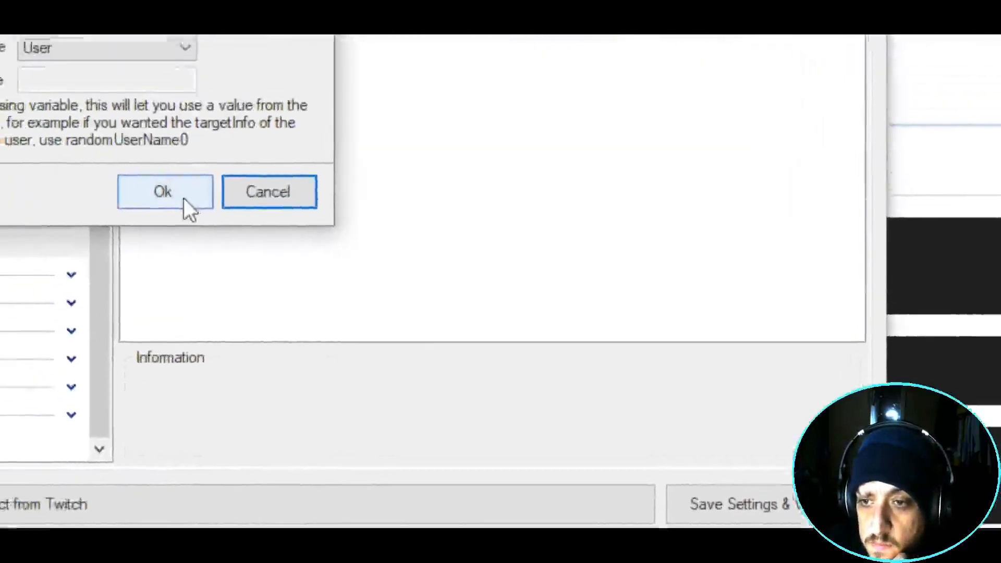
click(62, 42)
right_click(300, 206)
- Add an Execute C# Code sub-action to SP1 clapper and paste in the clapper script
mouse_move(339, 256)
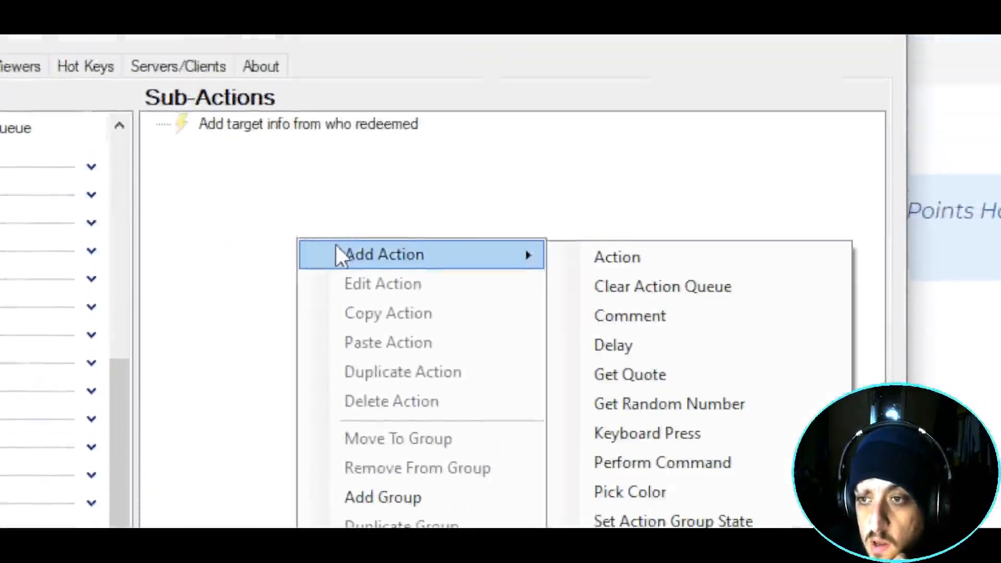
mouse_move(665, 368)
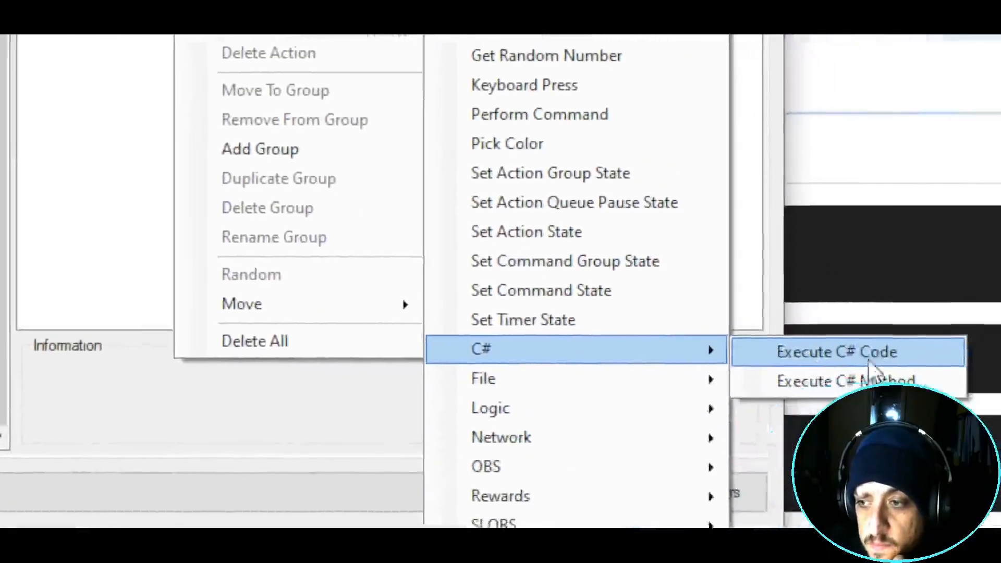
click(933, 359)
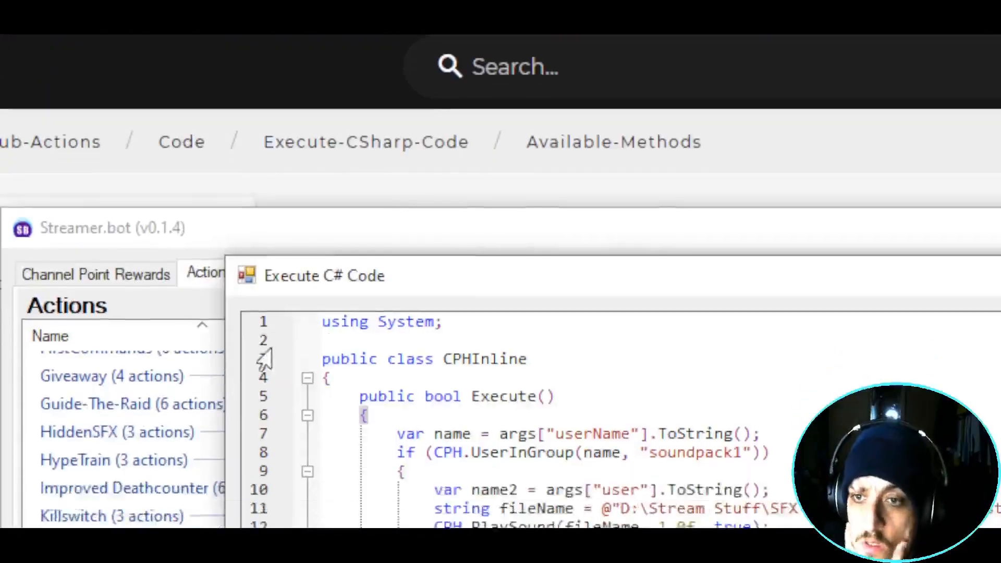
drag(510, 356, 496, 360)
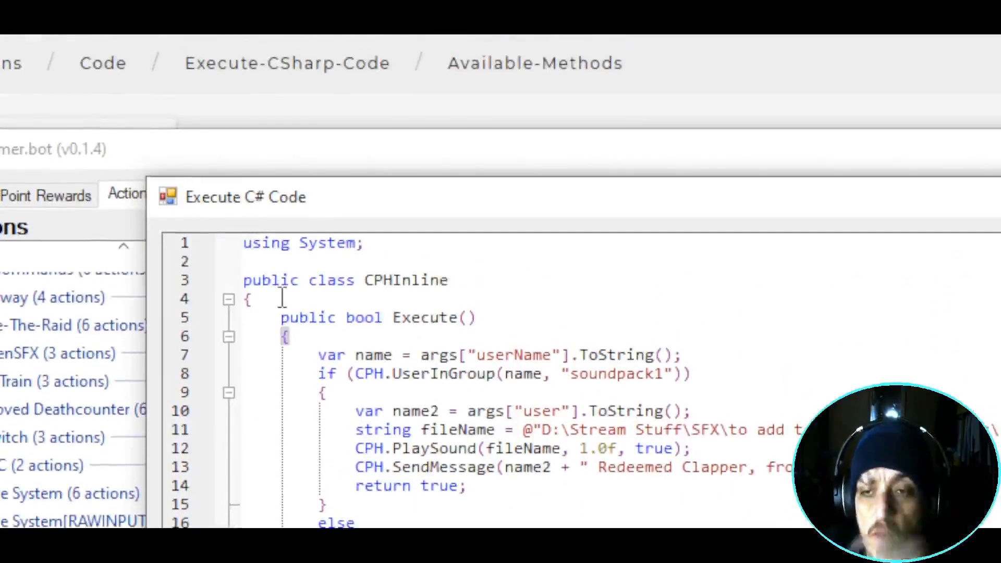
- Review the using line, the userName read, the soundpack1 group check and the clapper.mp3 PlaySound call
drag(283, 252, 339, 265)
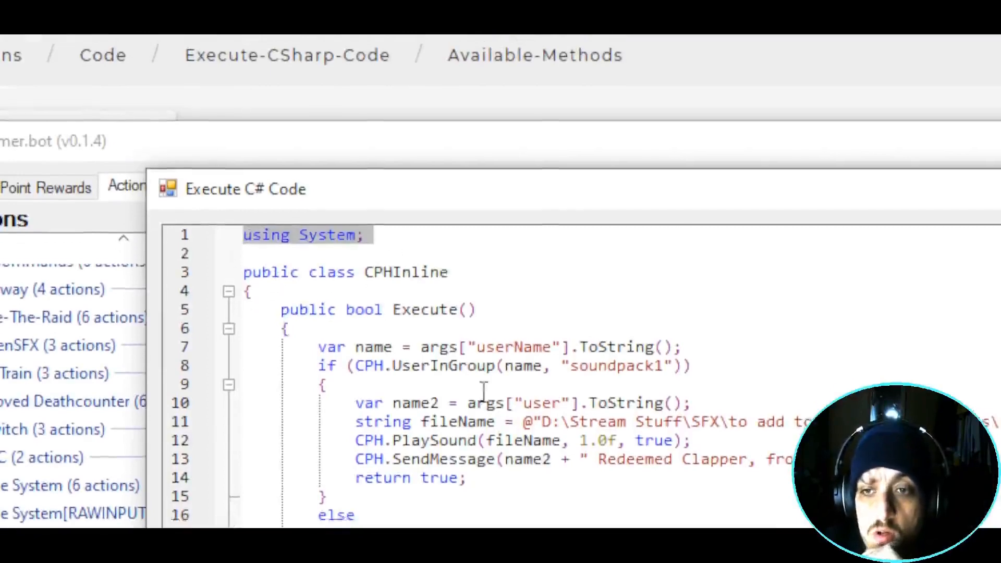
drag(317, 348, 710, 328)
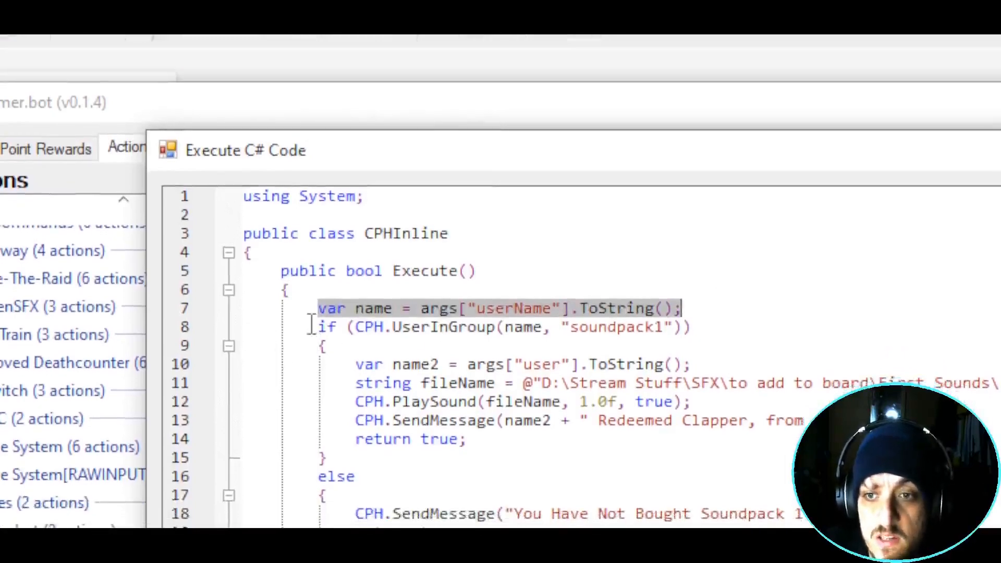
drag(311, 326, 691, 332)
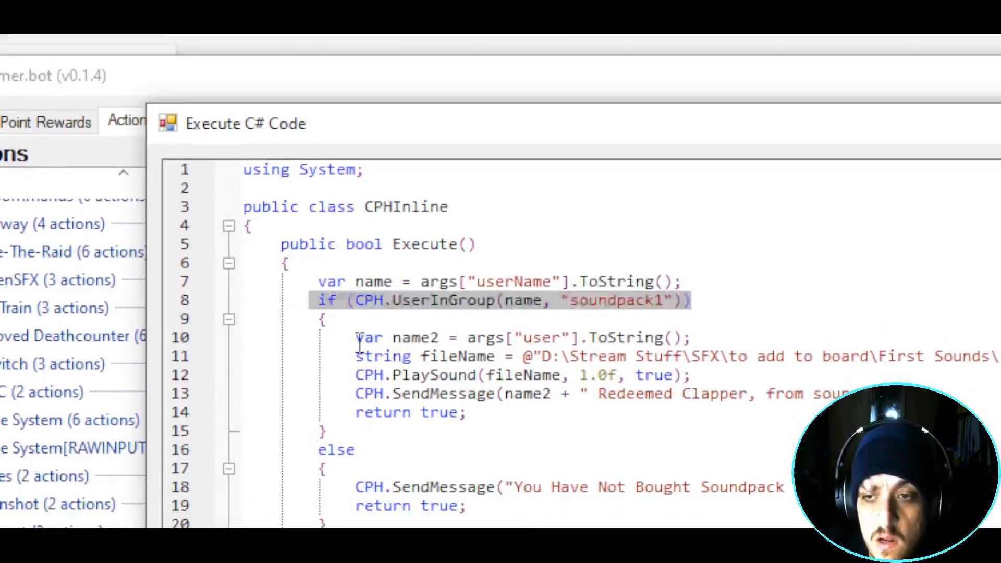
drag(357, 336, 713, 334)
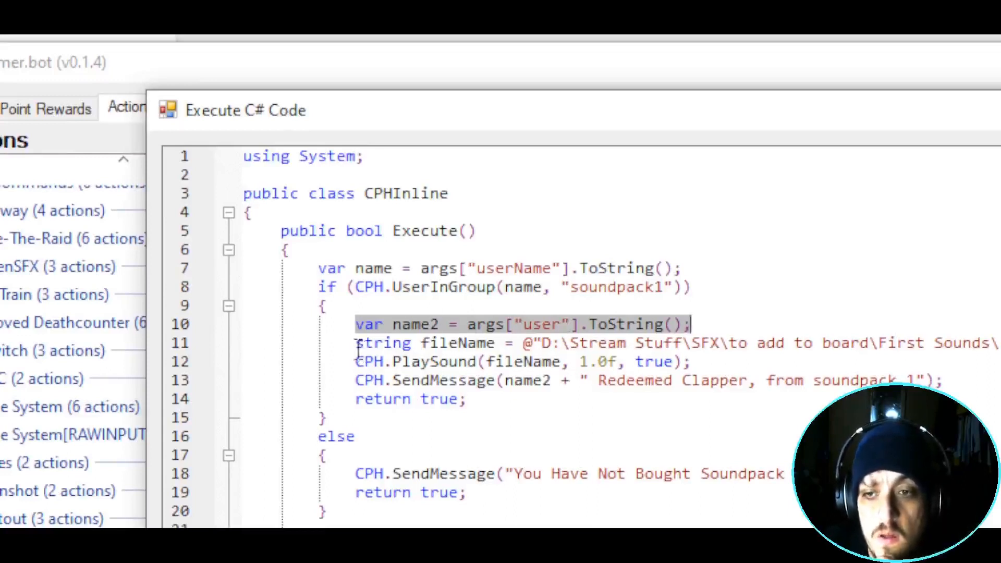
drag(357, 344, 1000, 348)
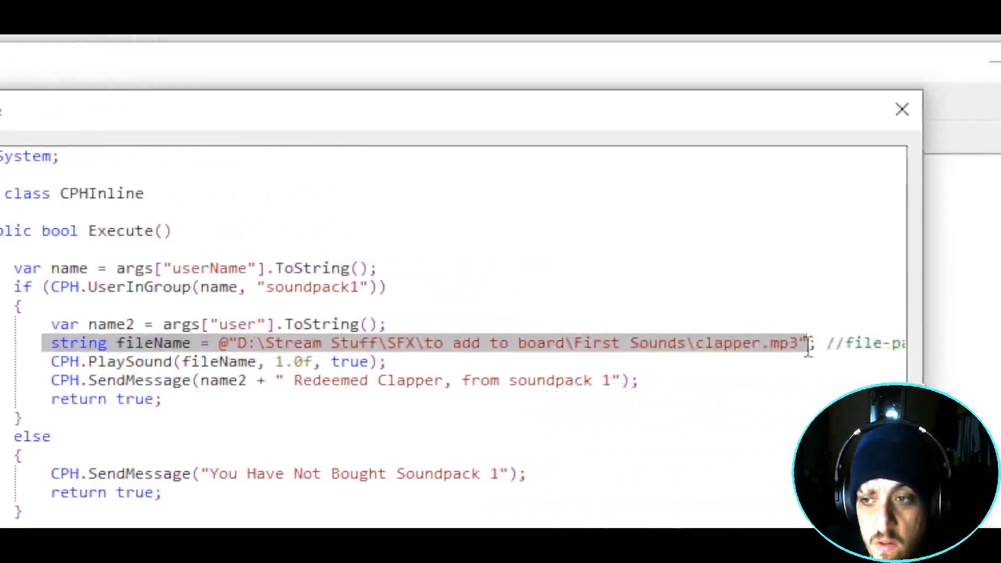
drag(52, 380, 311, 366)
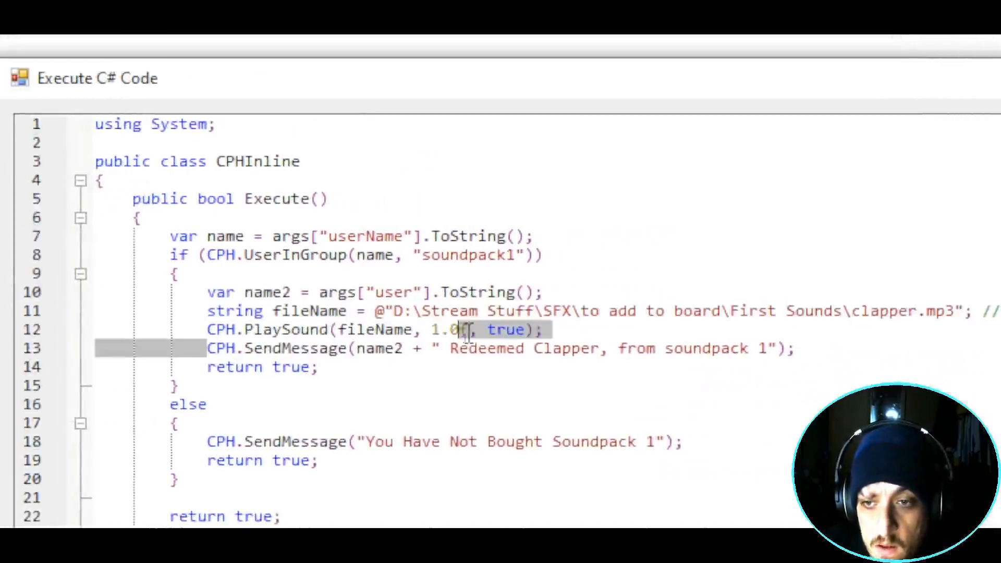
drag(467, 333, 156, 331)
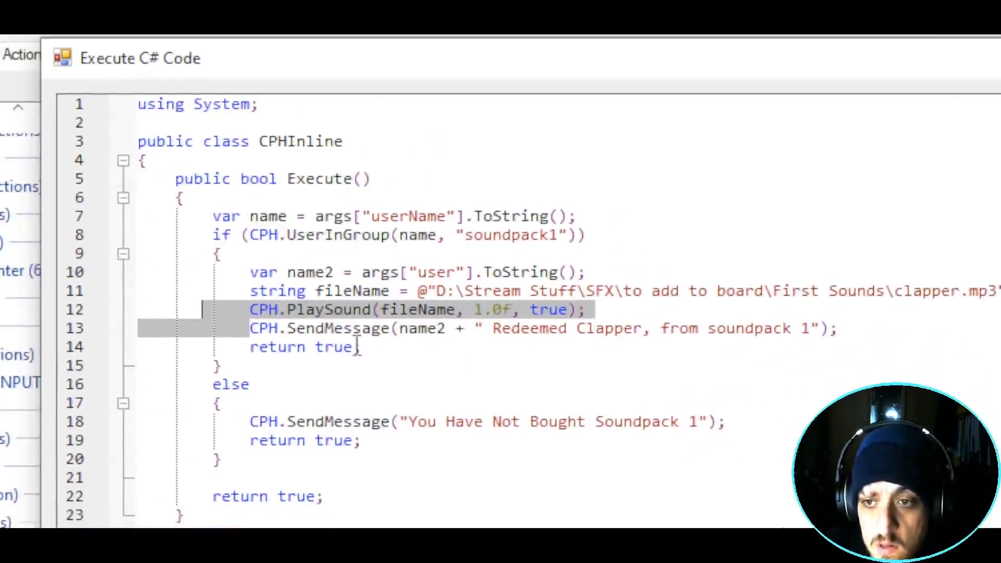
- Review the sound file path, the SendMessage call, the user lookup and the 'You Have Not Bought Soundpack 1' else reply
click(399, 309)
drag(271, 316, 456, 314)
drag(309, 288, 364, 288)
drag(446, 290, 839, 288)
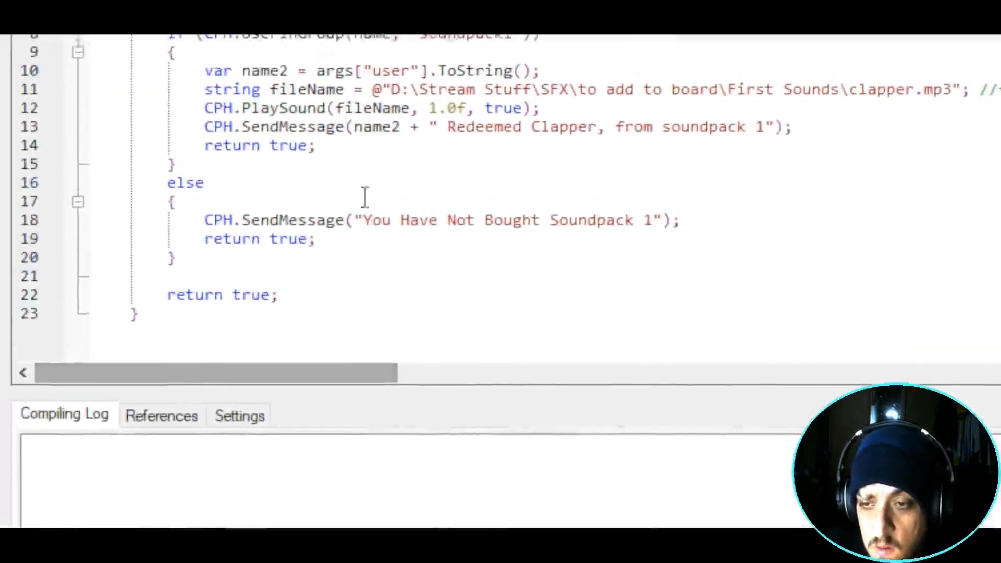
drag(206, 129, 335, 133)
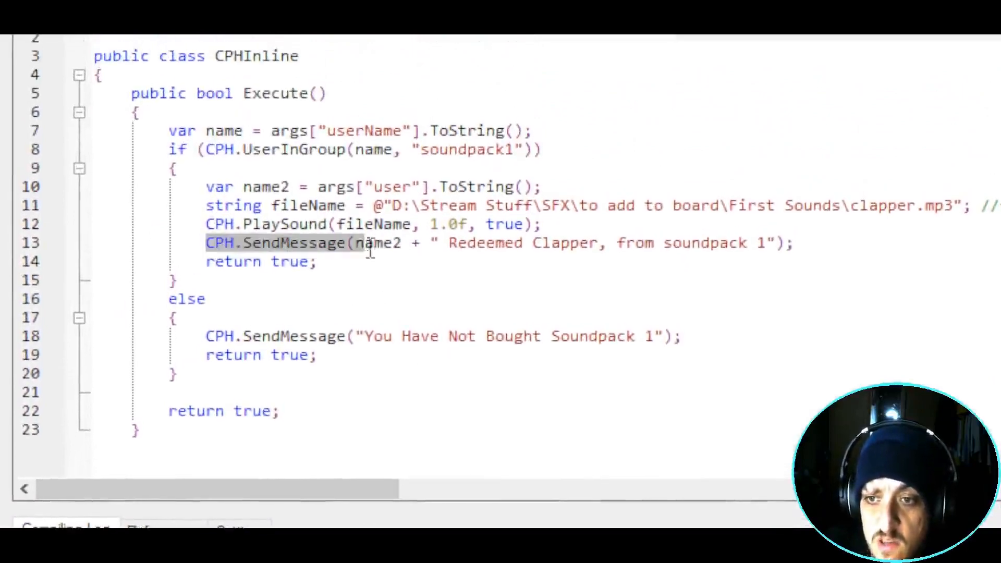
drag(318, 187, 378, 186)
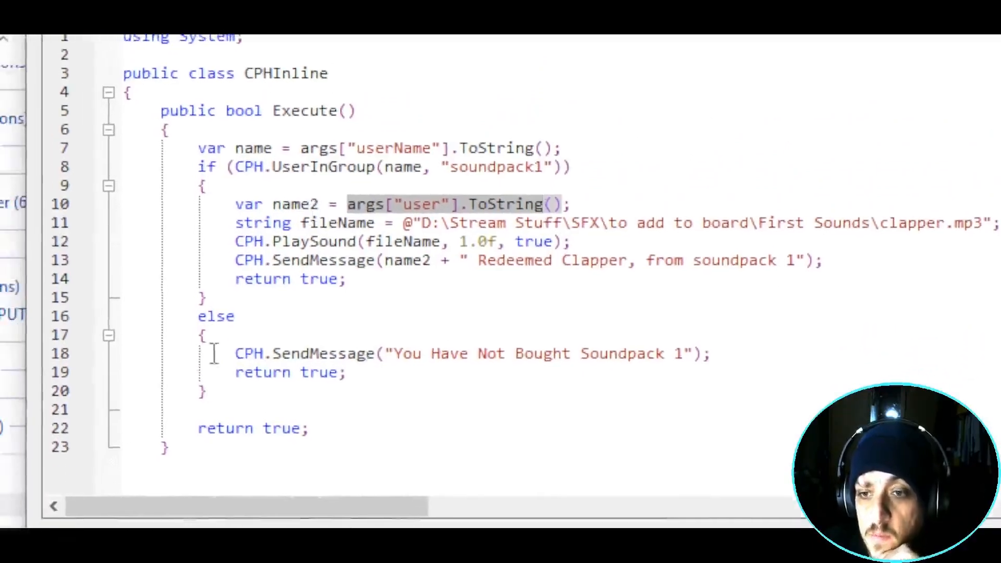
drag(186, 392, 693, 407)
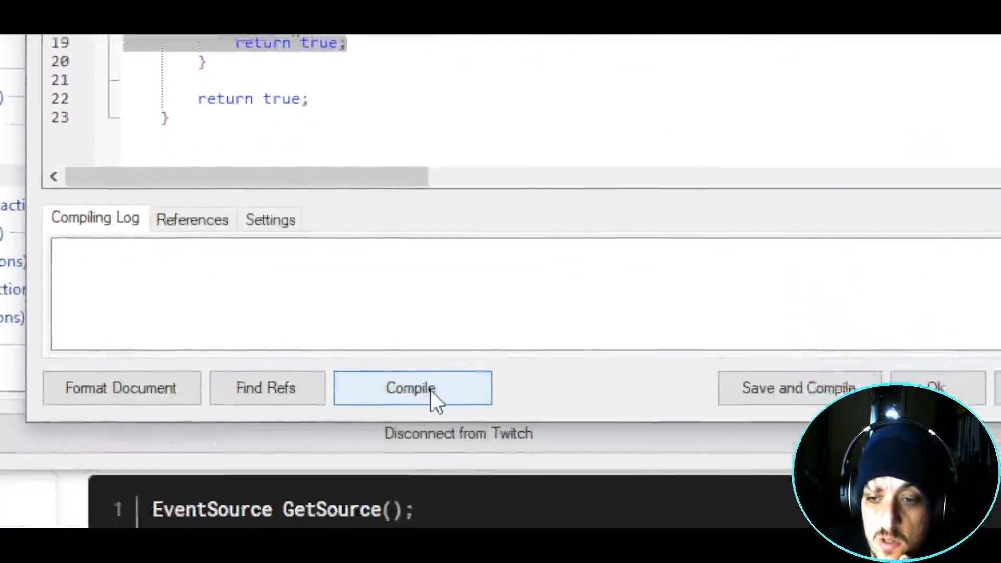
- Fix the CS1513 error with a closing brace on line 24, recompile successfully, and save the script
click(431, 390)
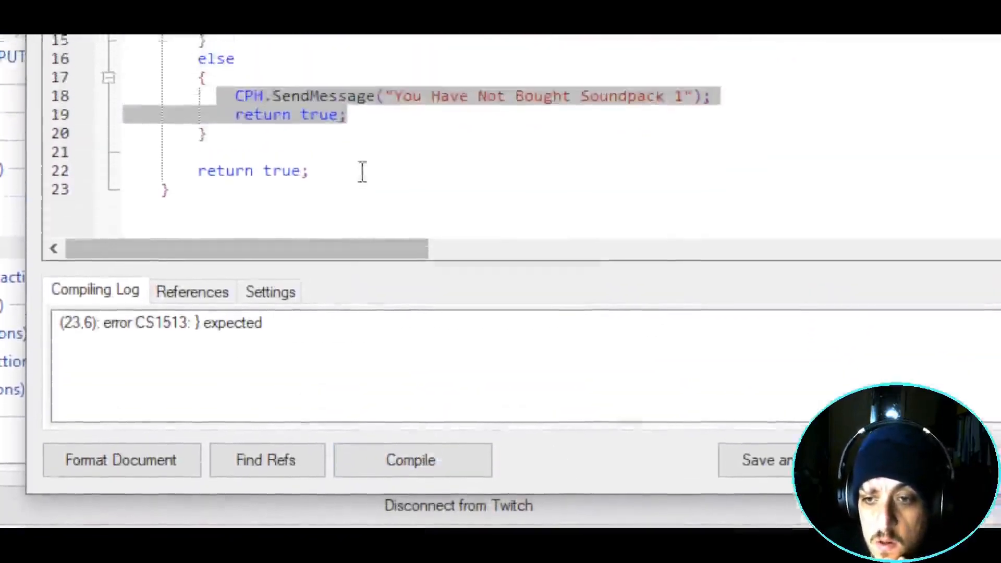
click(360, 98)
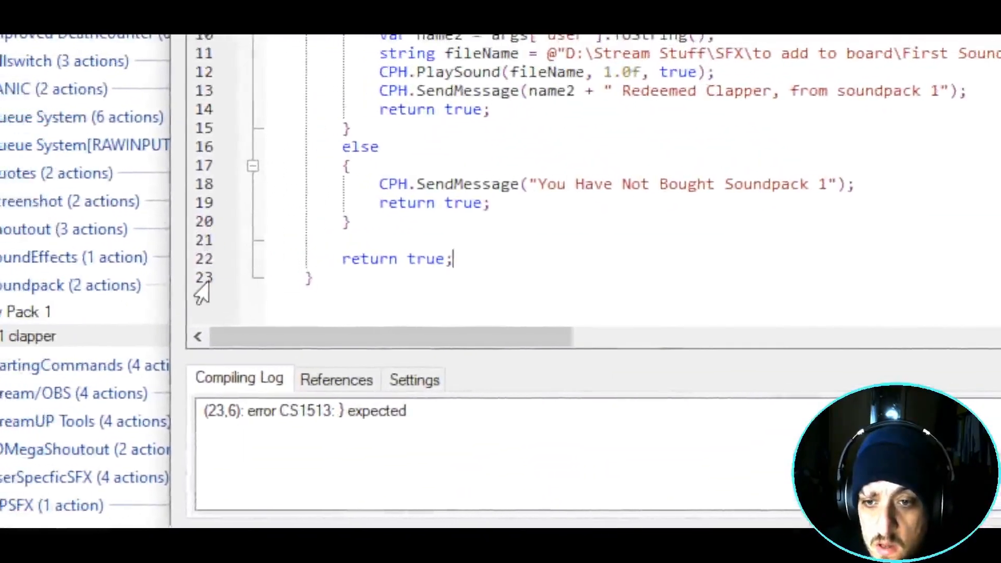
click(209, 282)
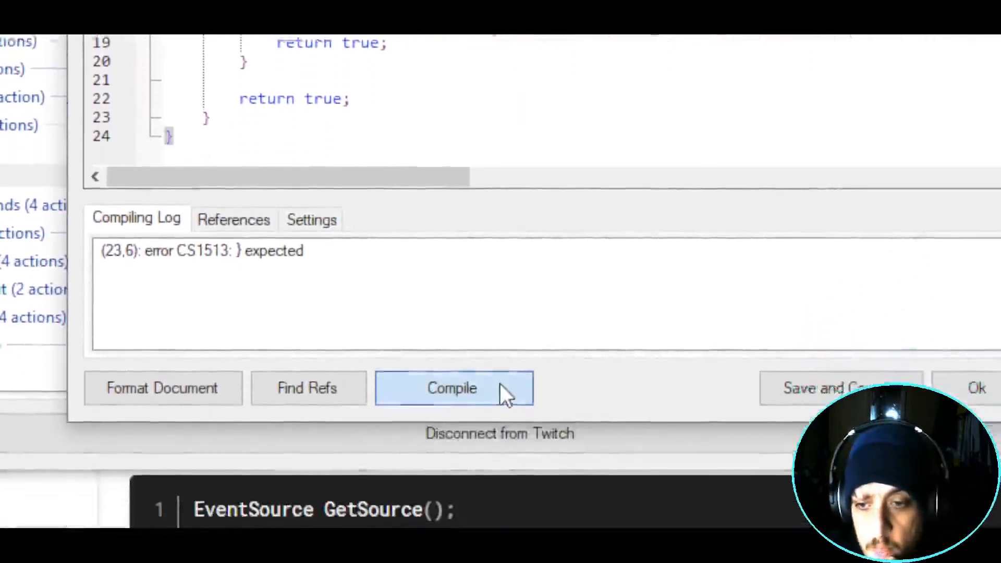
click(452, 515)
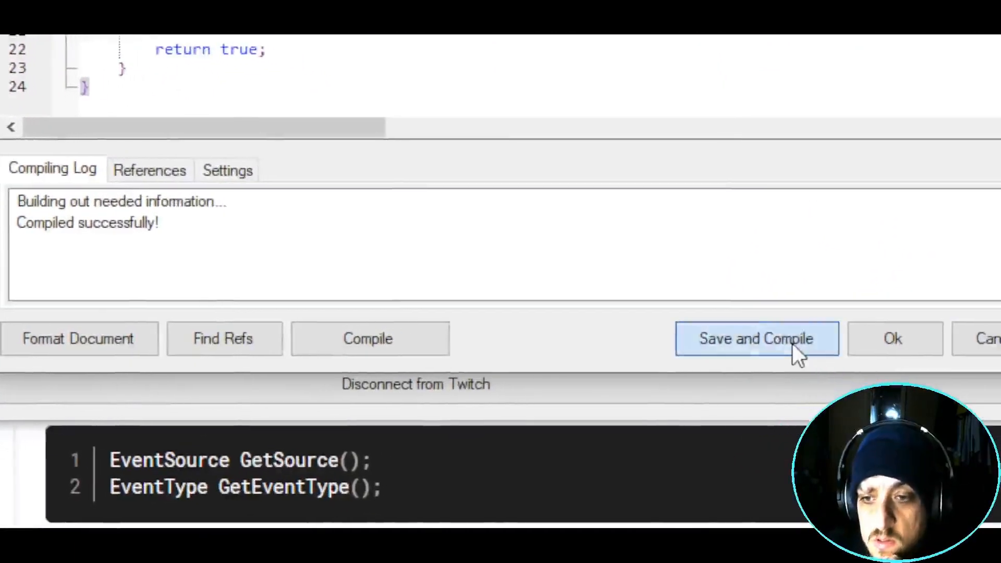
click(814, 353)
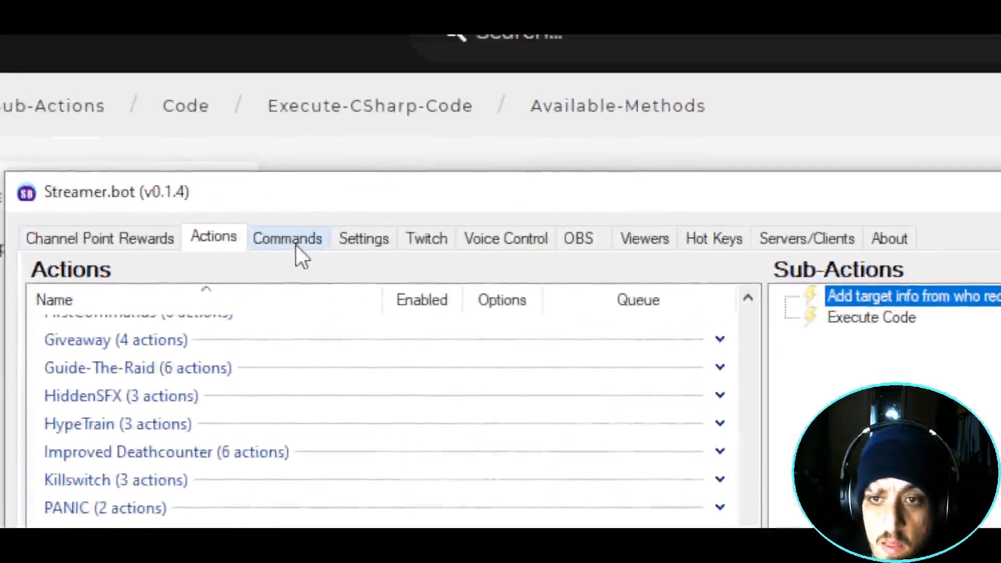
- Create a new chat command with the trigger text !clapper
click(296, 245)
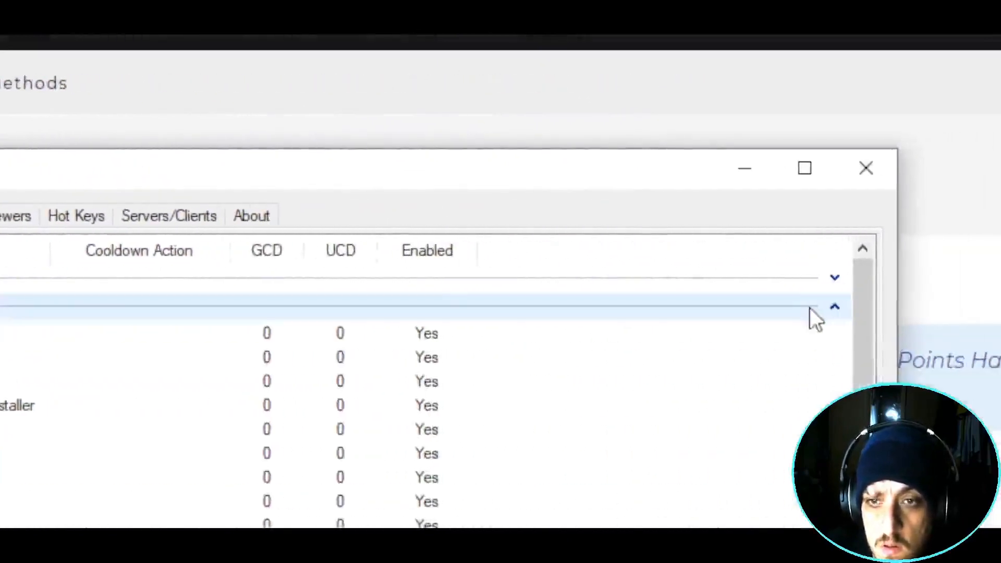
click(938, 307)
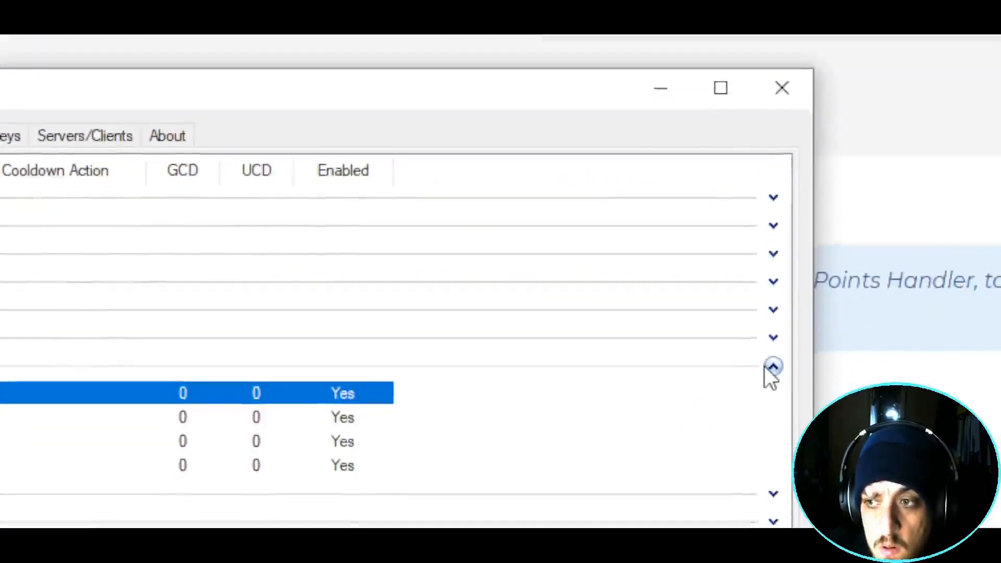
click(784, 412)
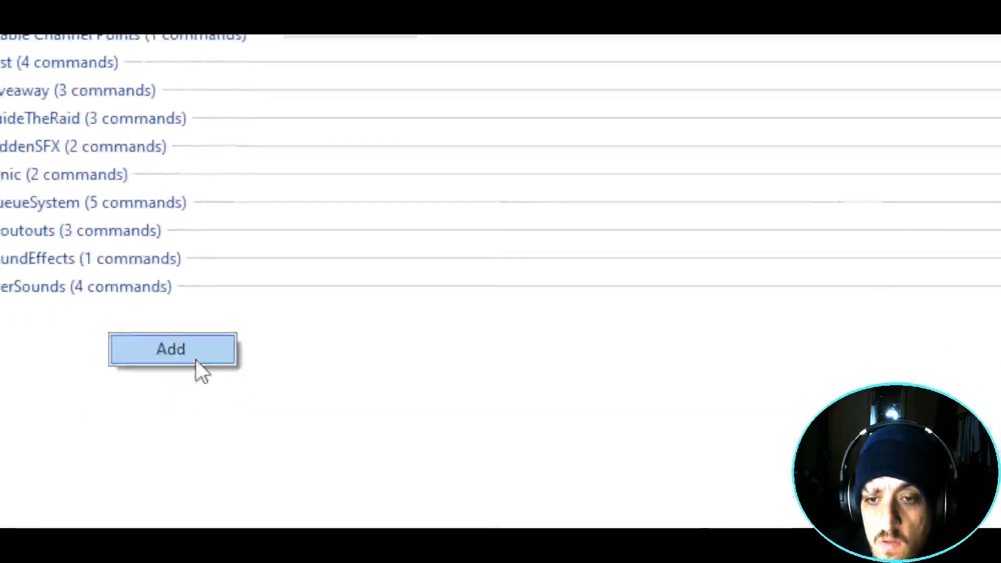
click(208, 353)
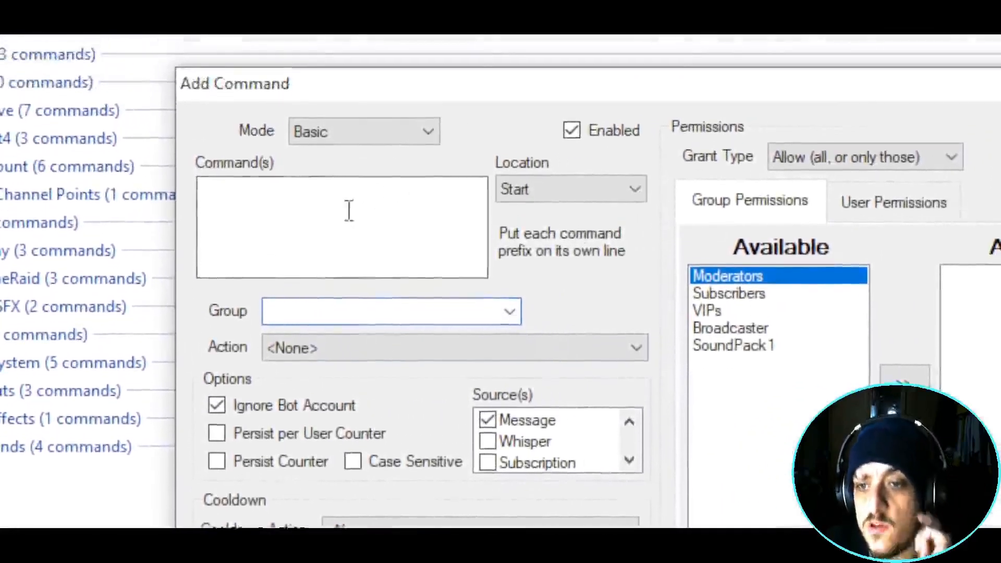
click(349, 160)
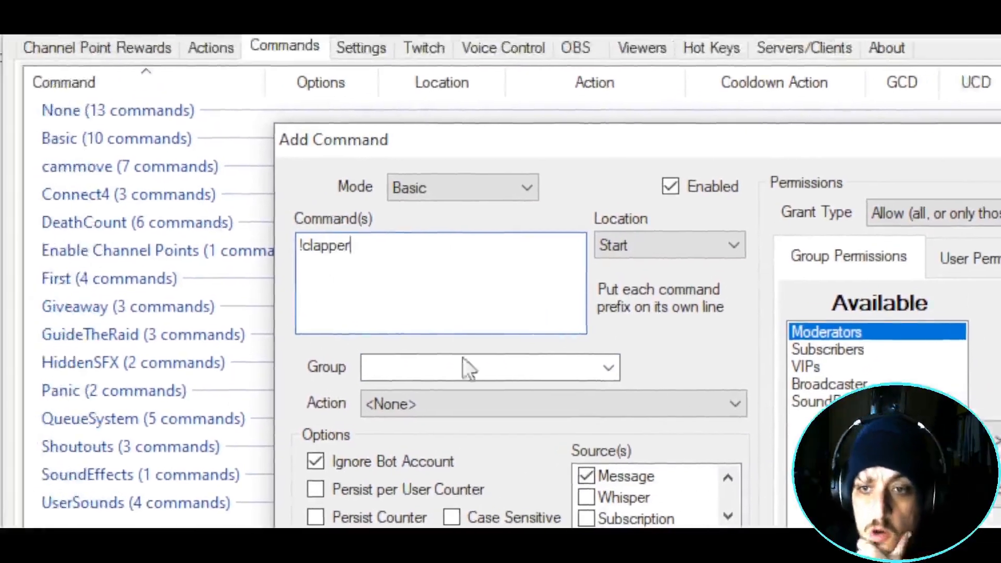
- Set the command's action to SP1 clapper, add then remove SoundPack1 from Allowed, and save it
click(631, 382)
drag(733, 414, 753, 365)
click(751, 361)
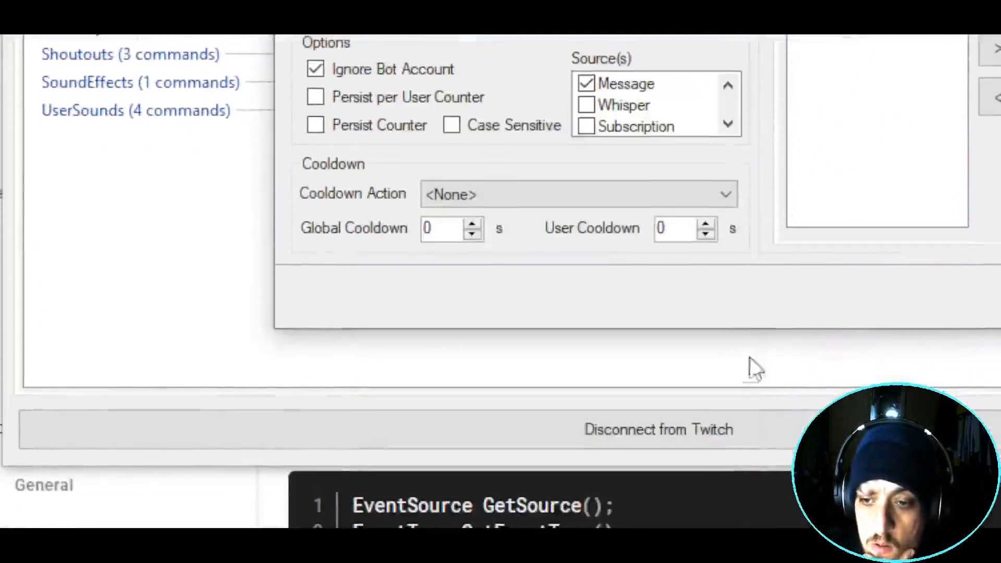
click(728, 138)
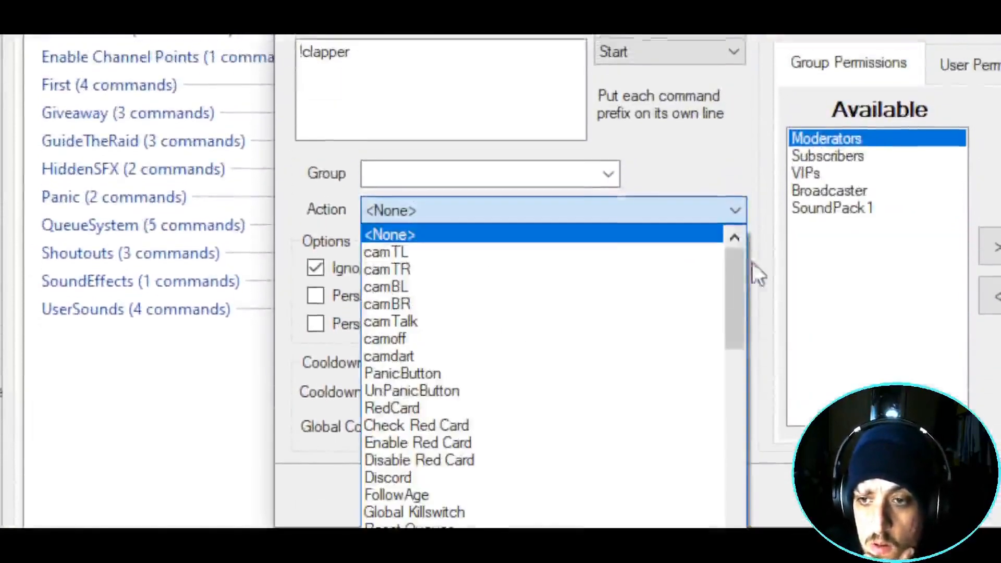
drag(736, 274, 736, 456)
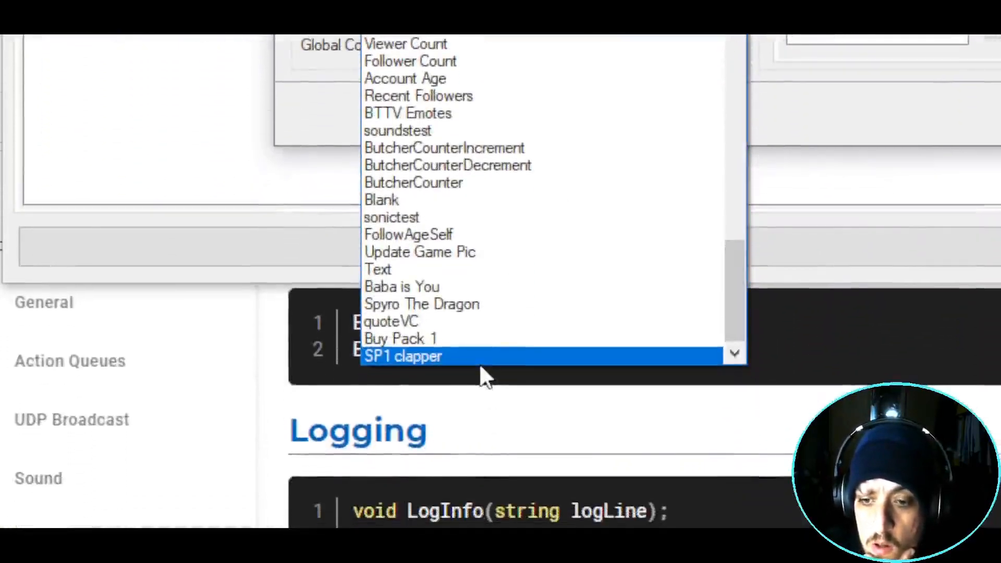
click(445, 356)
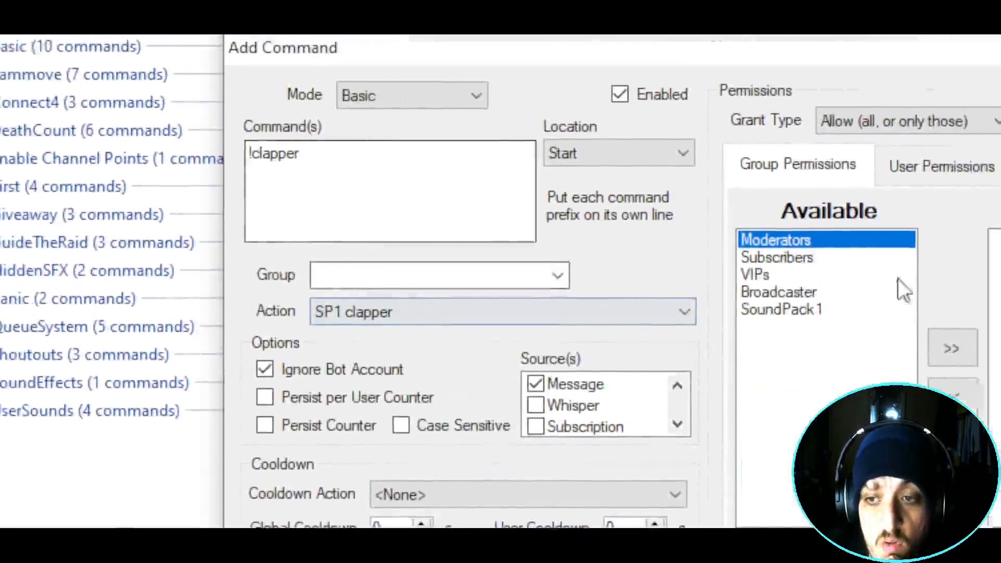
click(892, 253)
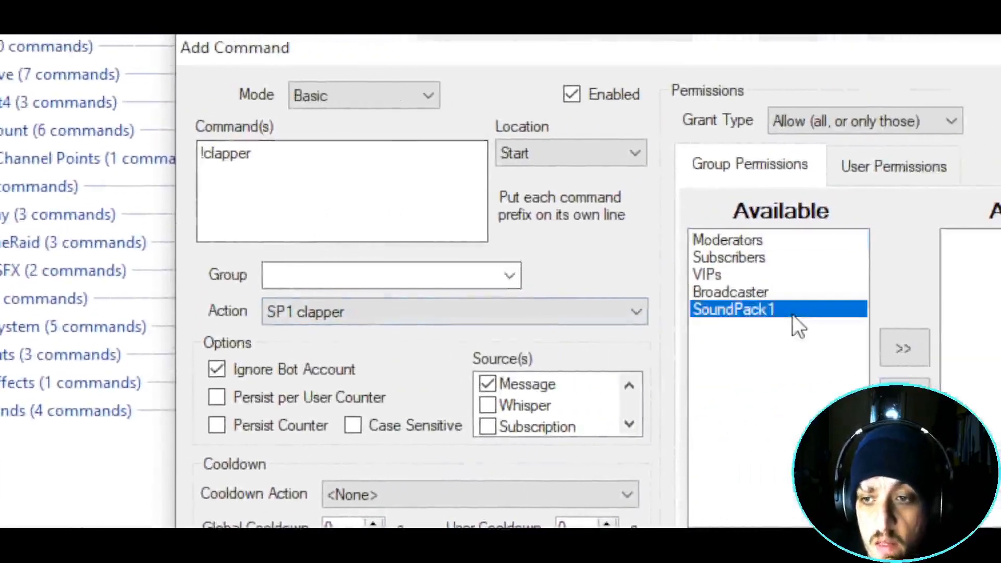
click(997, 291)
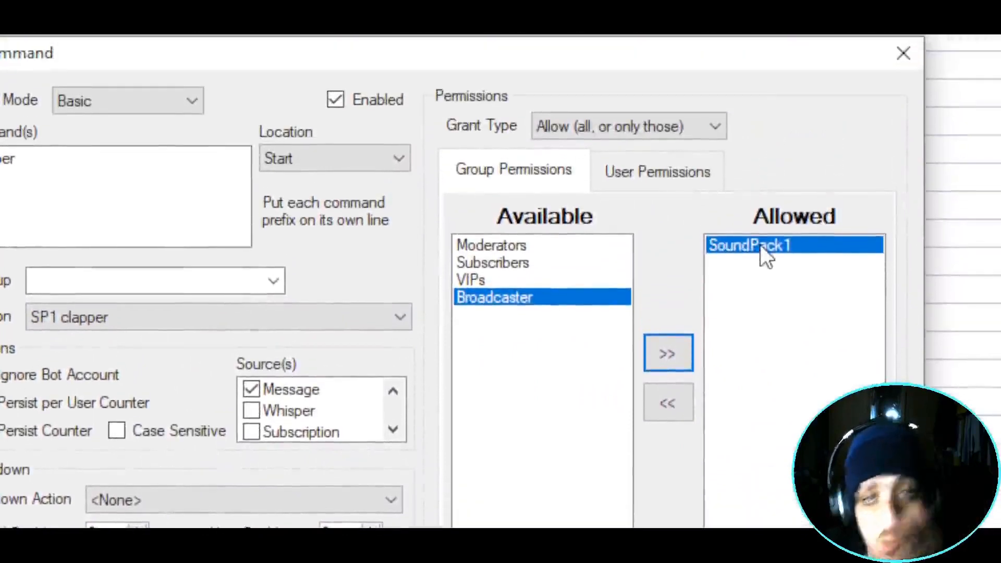
click(671, 404)
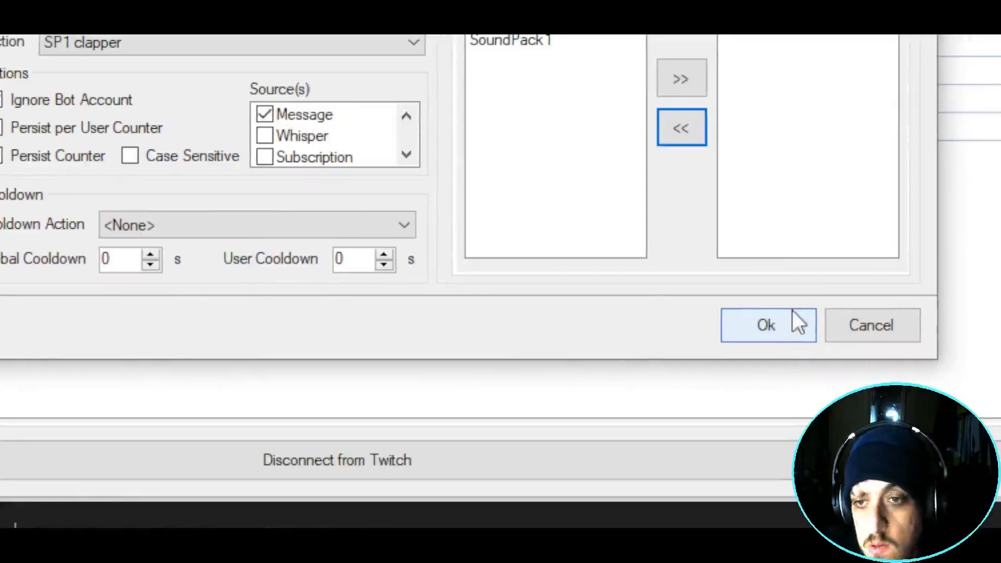
click(786, 327)
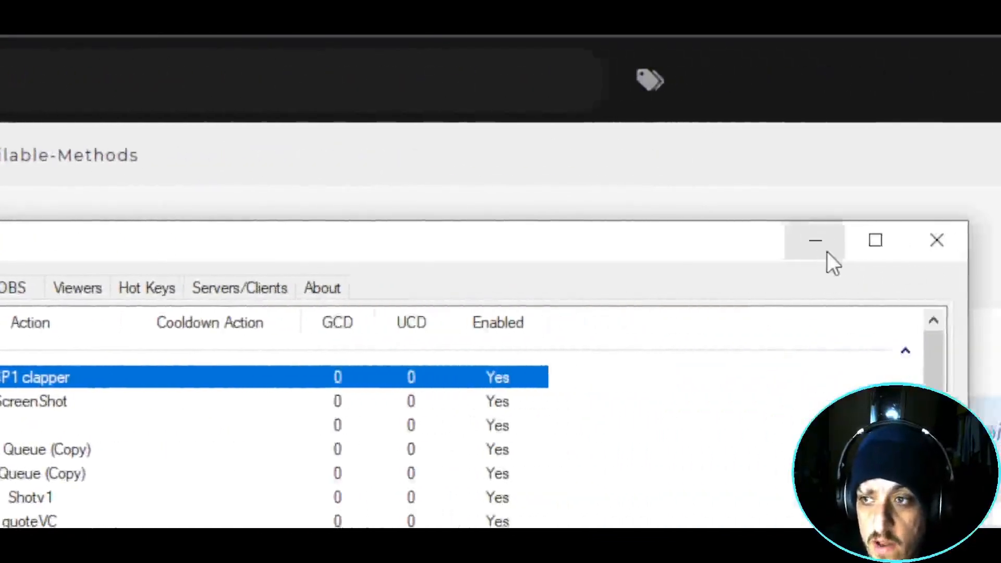
- Send !clapper in Twitch chat and get the 'Not Bought' reply
click(791, 249)
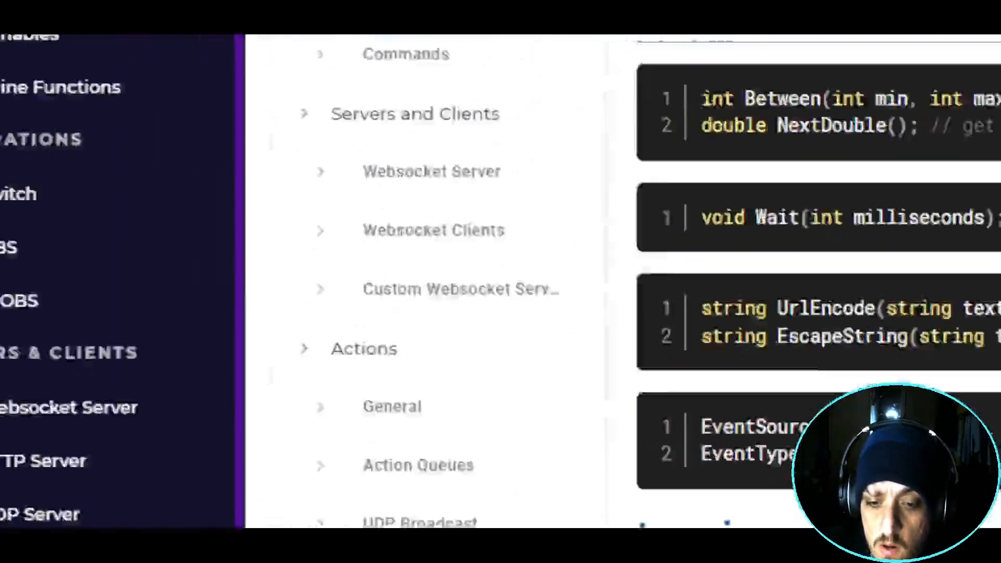
click(32, 552)
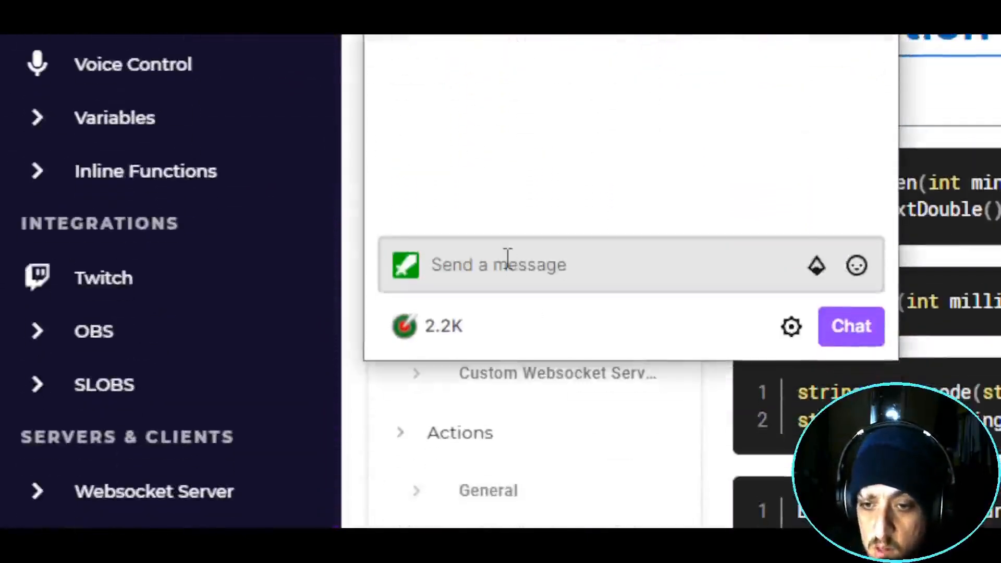
click(508, 257)
drag(684, 360, 679, 409)
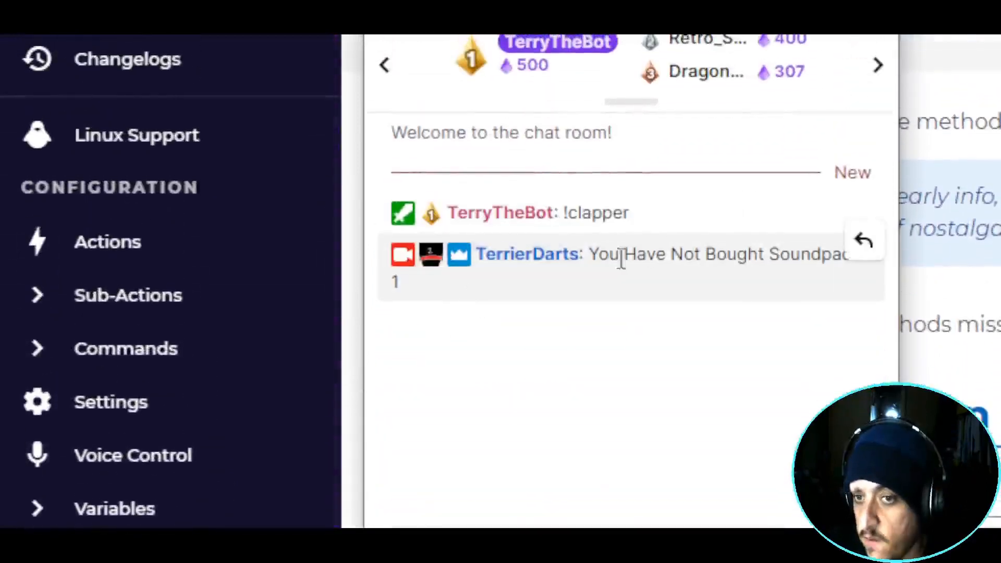
drag(621, 260, 850, 346)
click(651, 485)
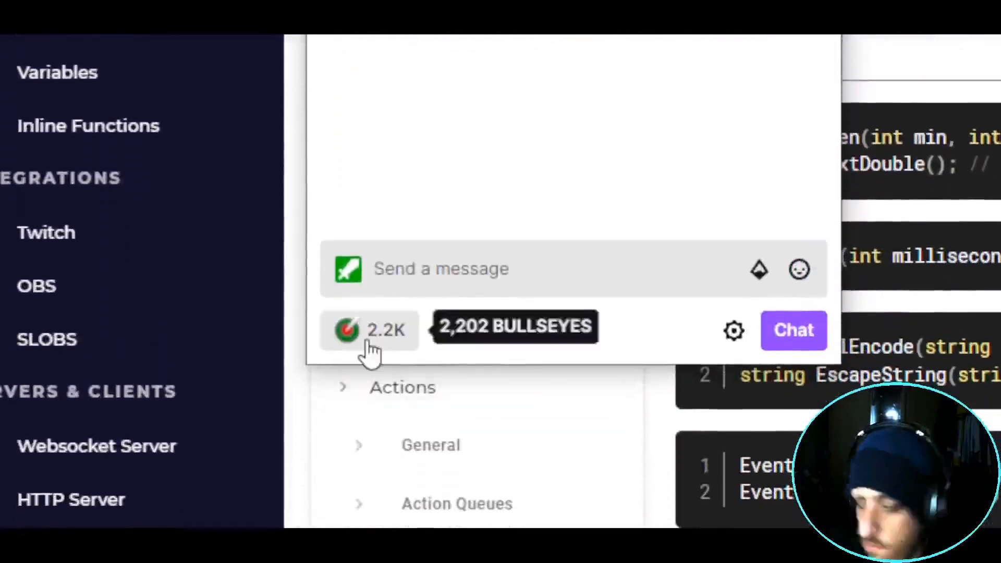
- Redeem the 250-point Buy Soundpack 1 channel-points reward
click(395, 349)
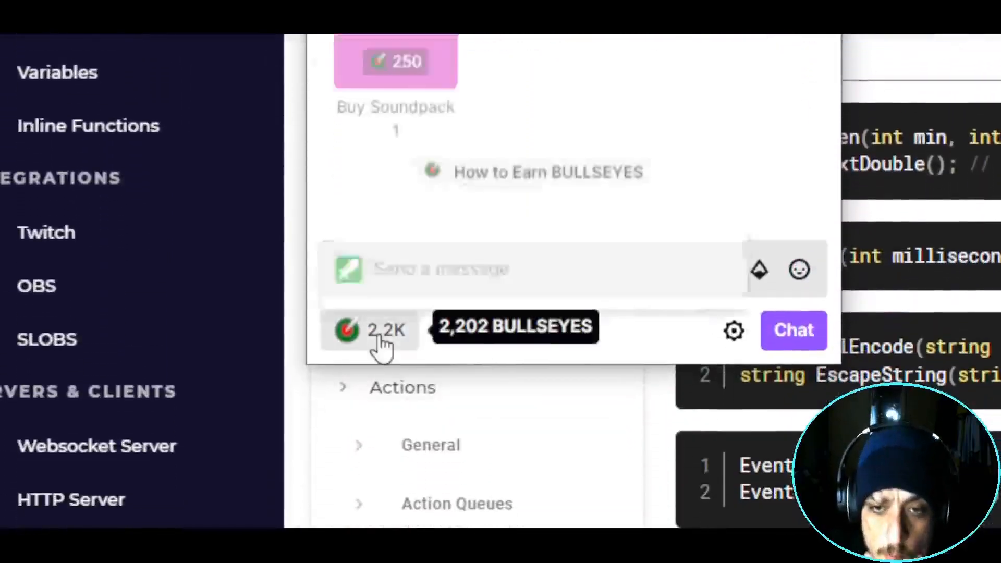
click(436, 274)
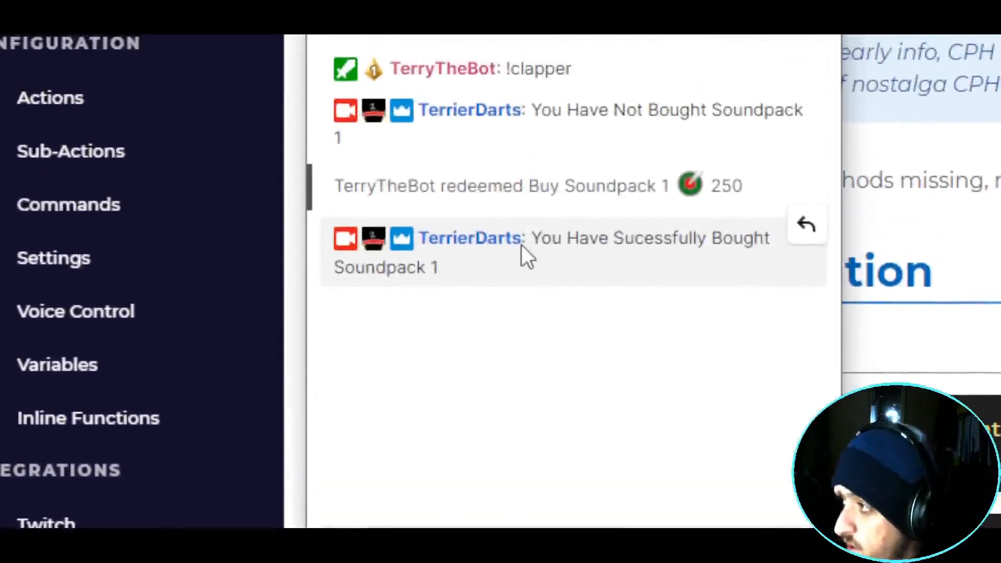
click(385, 453)
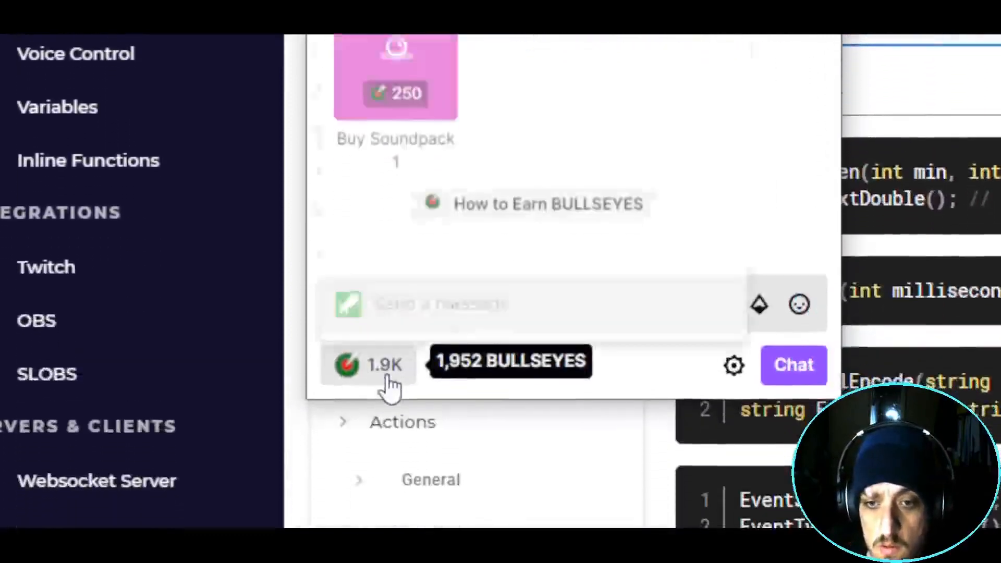
- Redeem Buy Soundpack 1 again for 'You are Already In Group', then send !clapper to play the clapper
click(431, 131)
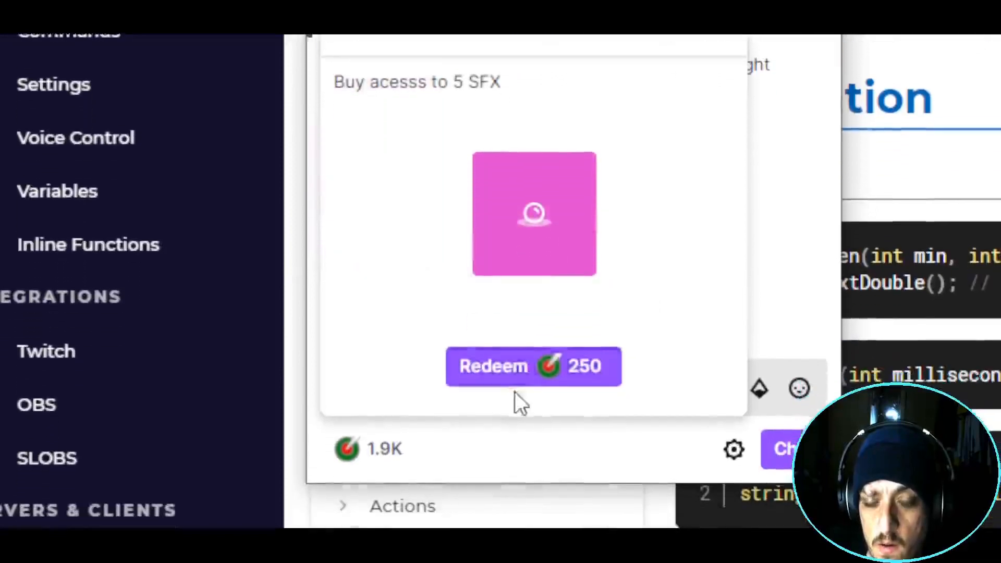
click(521, 422)
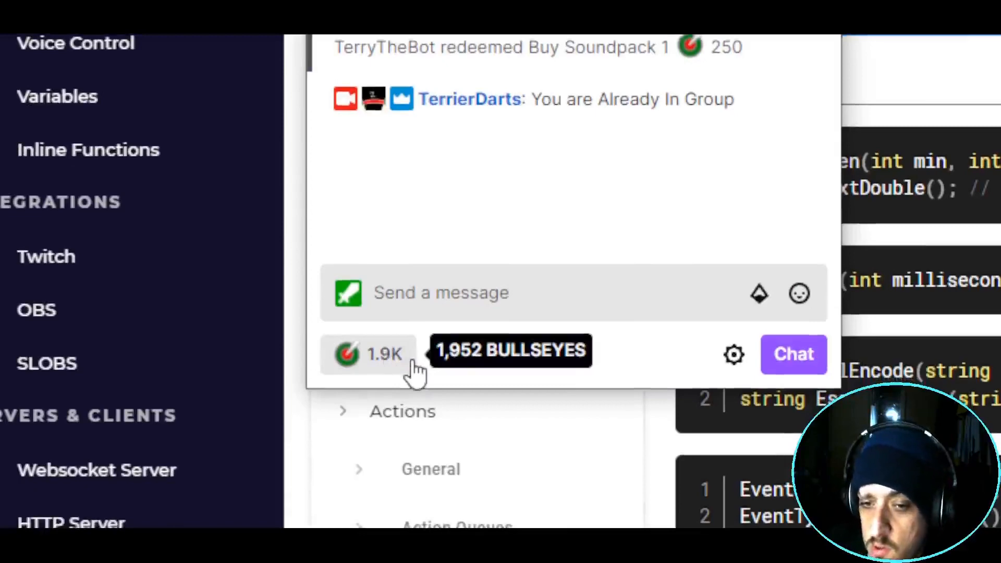
click(431, 310)
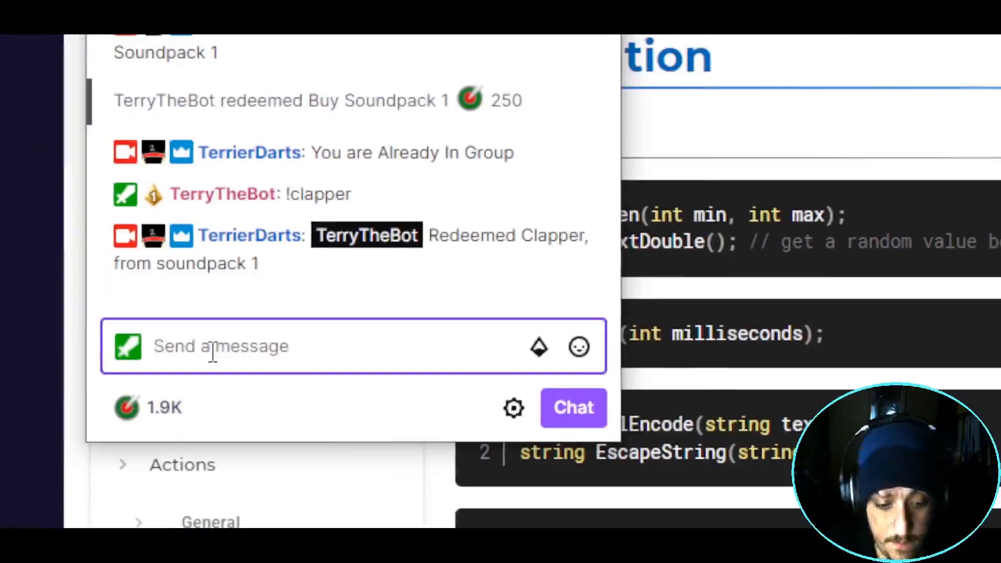
text(!clapper)
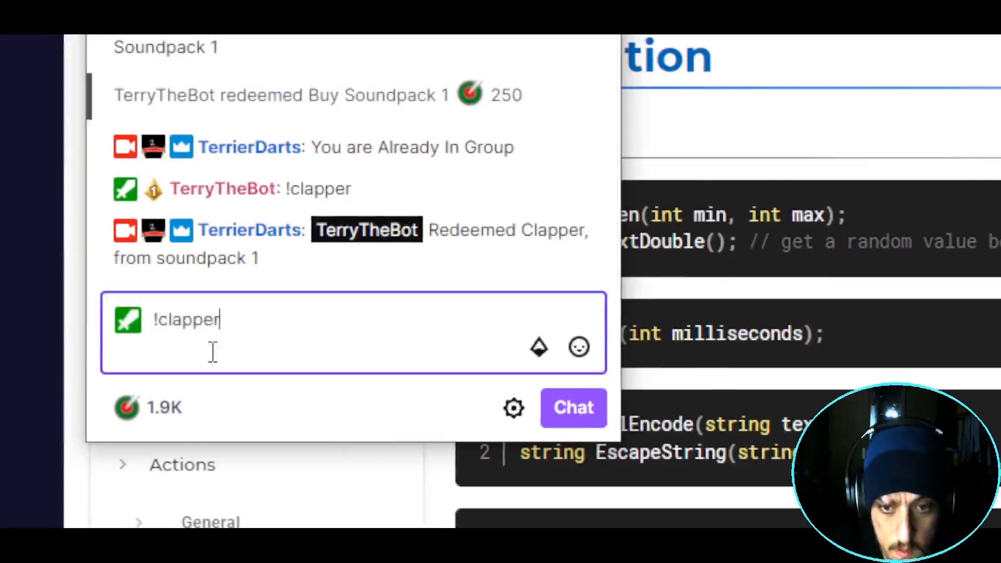
key(Return)
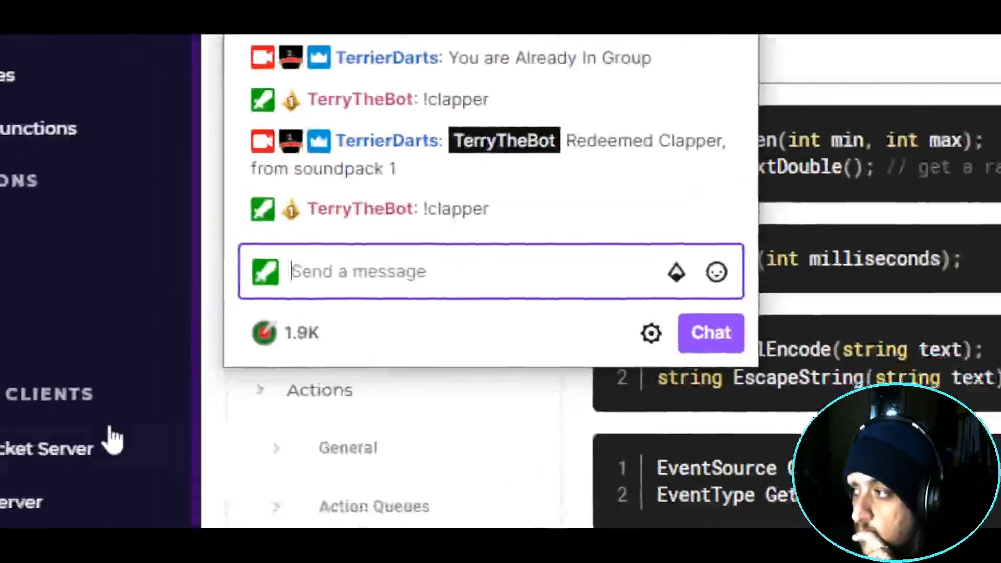